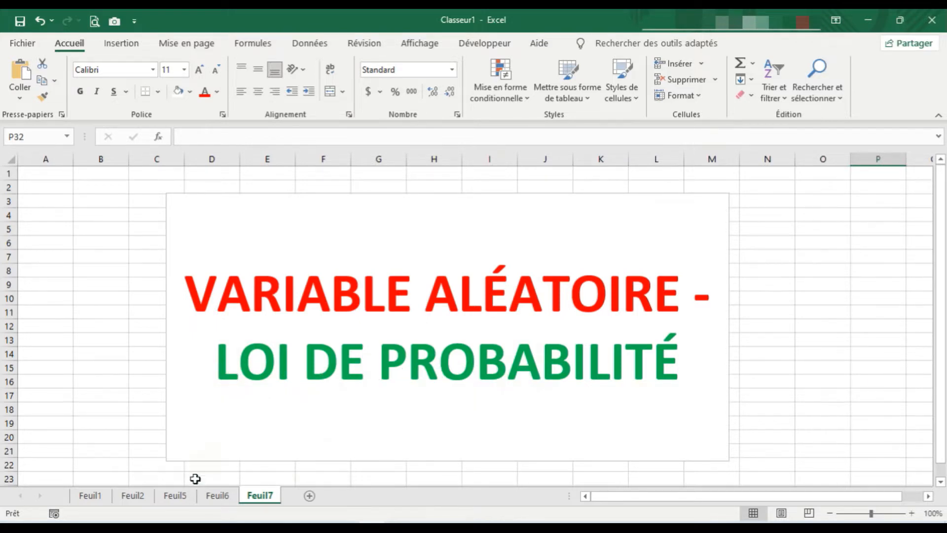
# Review the coin-toss exercise on Feuil2 and the outcome tree on Feuil1, ending back on Feuil2
pyautogui.click(133, 495)
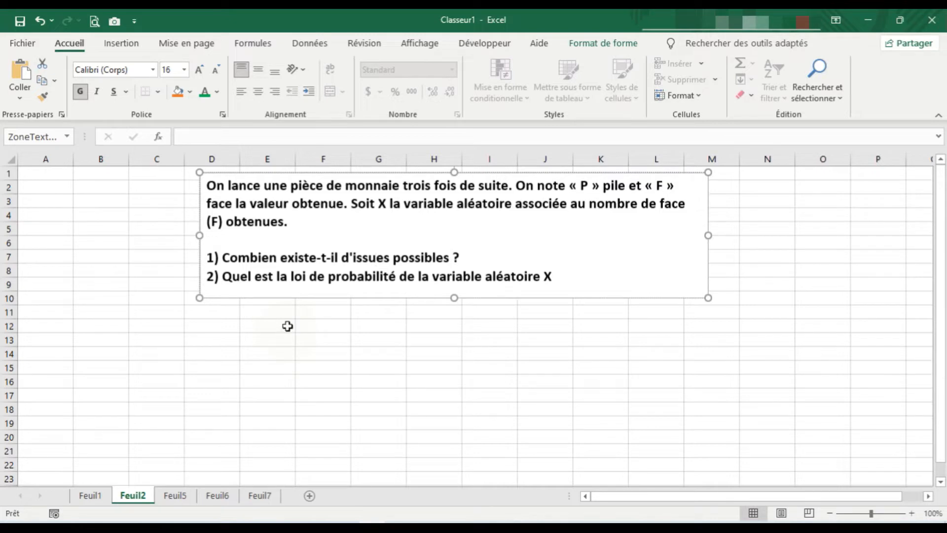
pyautogui.click(91, 495)
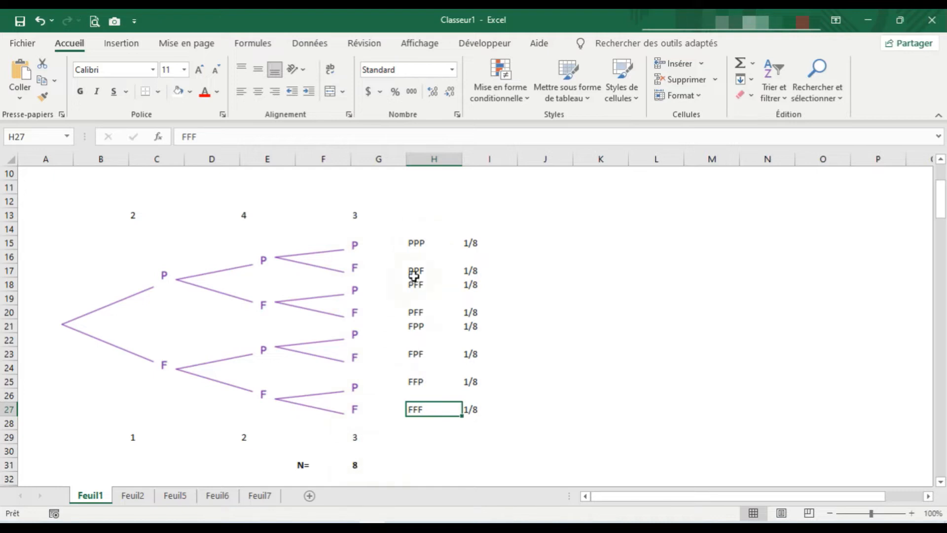
pyautogui.click(307, 277)
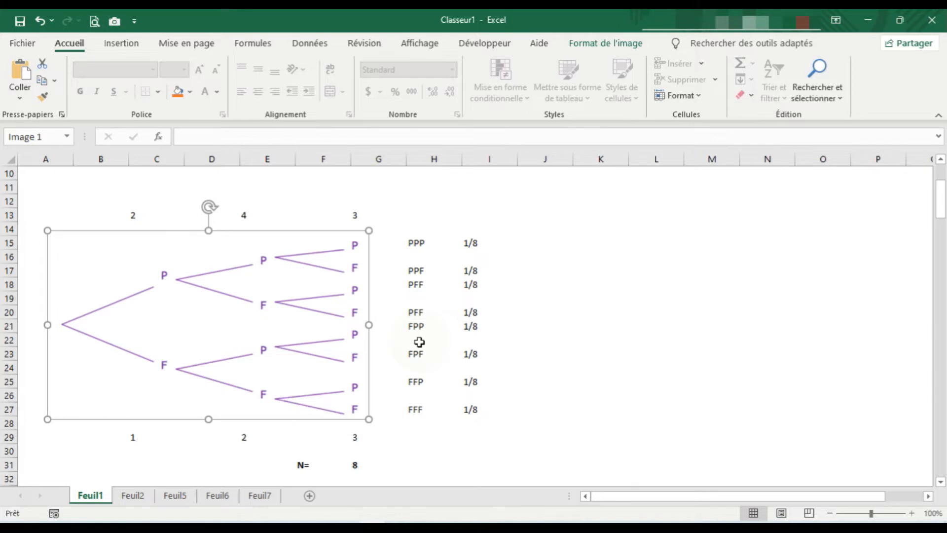
pyautogui.click(133, 497)
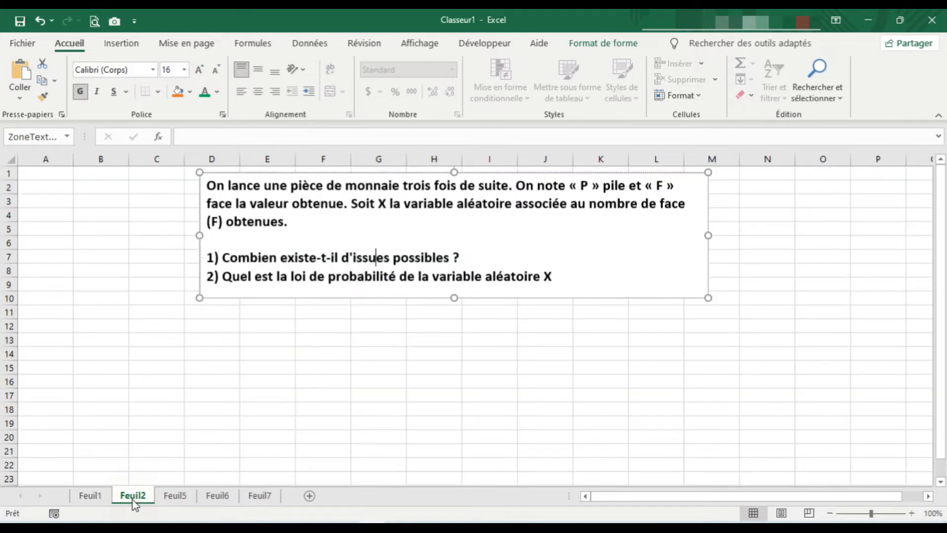
# List the possible numbers of heads, 0, 1, 2 and 3, in cells C13 to C16 of Feuil2
pyautogui.click(156, 341)
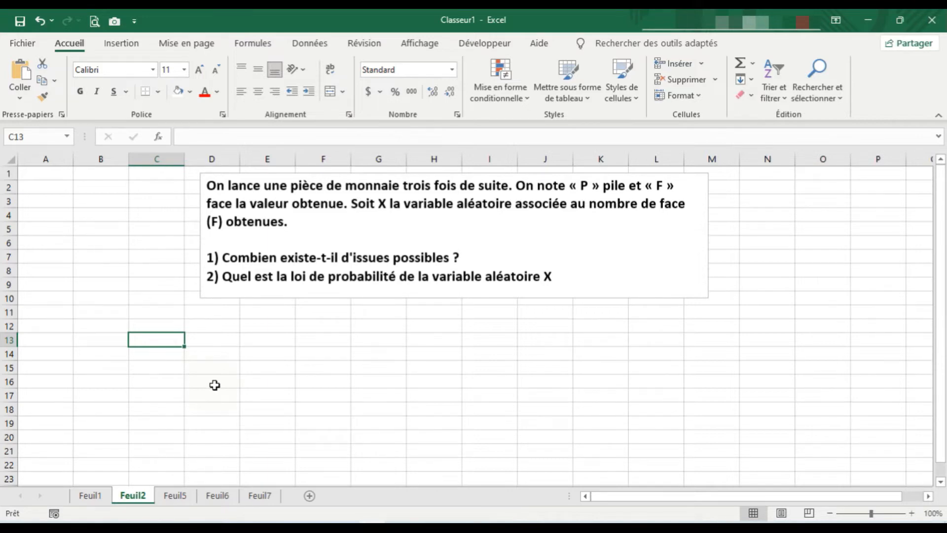
pyautogui.write('0')
pyautogui.press('Return')
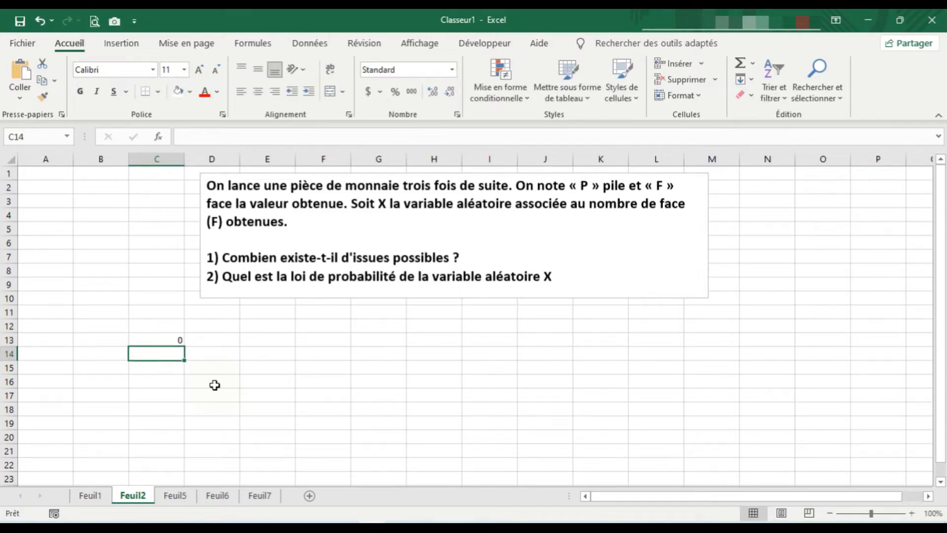
pyautogui.write('1')
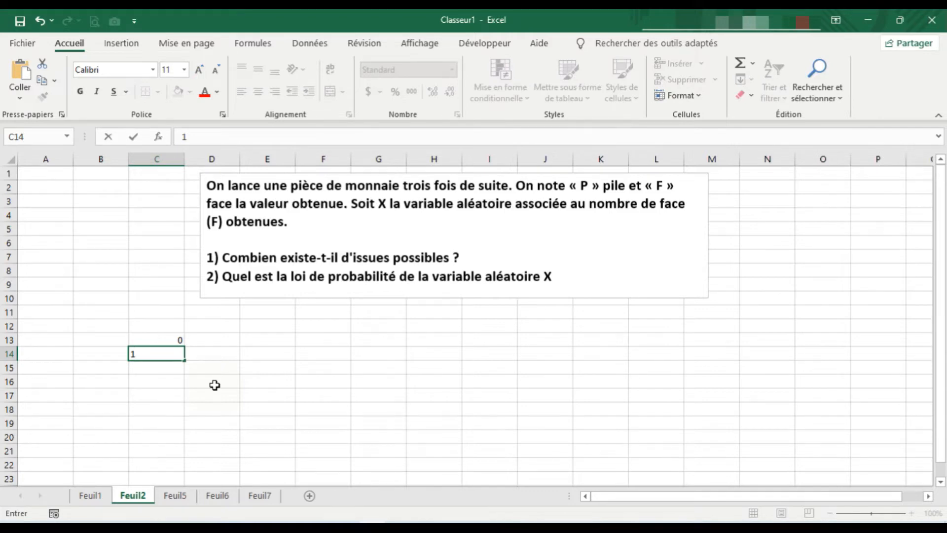
pyautogui.press('Return')
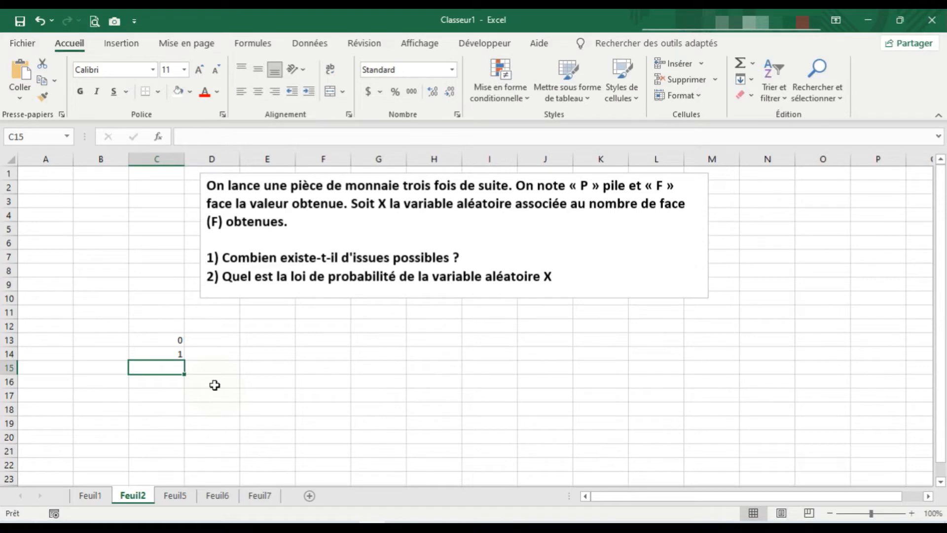
pyautogui.write('2')
pyautogui.press('Return')
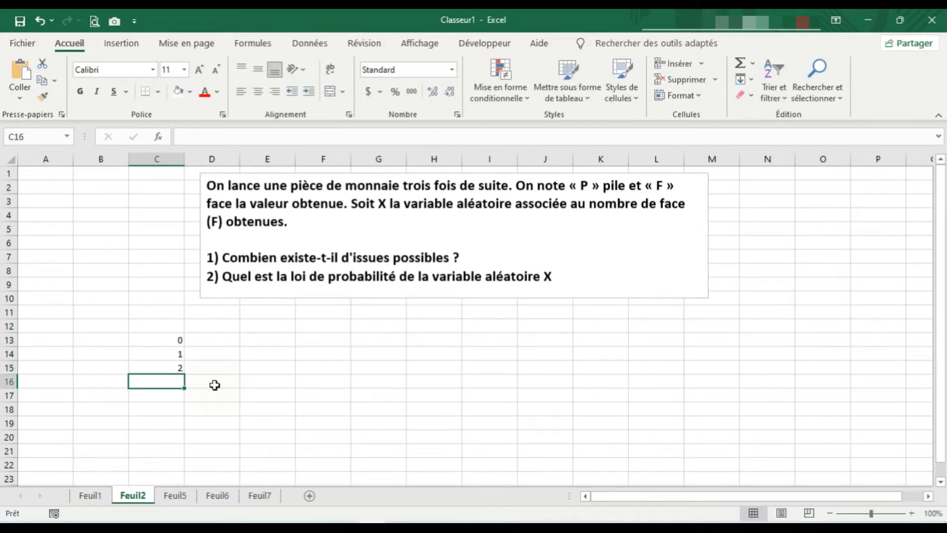
pyautogui.write('3')
pyautogui.press('Return')
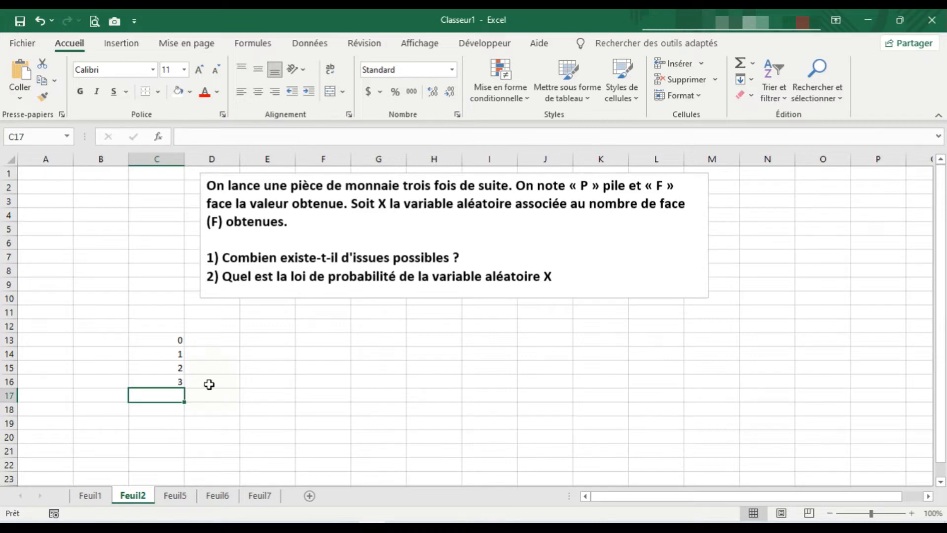
pyautogui.moveTo(178, 340); pyautogui.dragTo(173, 379)
pyautogui.click(223, 392)
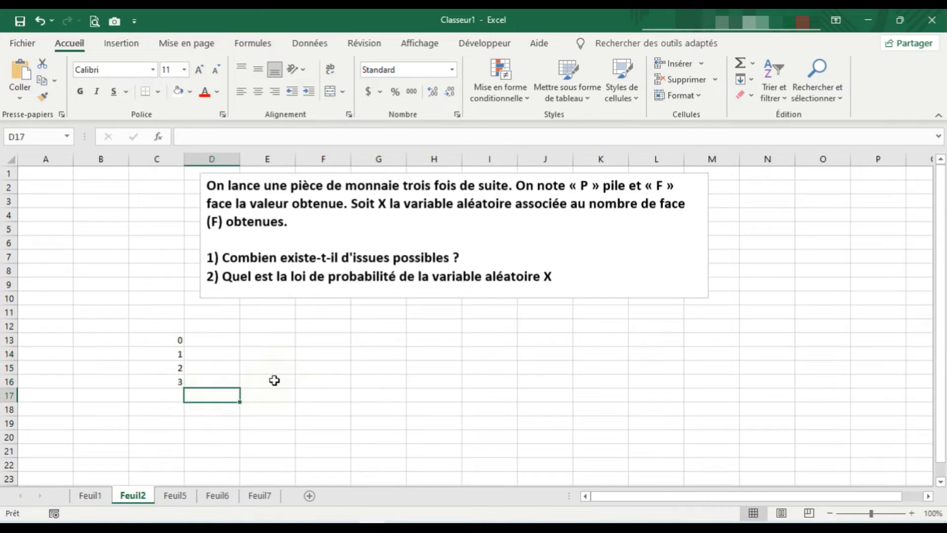
# Enter the formula =COMBIN(3,C13) in cell D13 to count the combinations for the first value
pyautogui.click(219, 340)
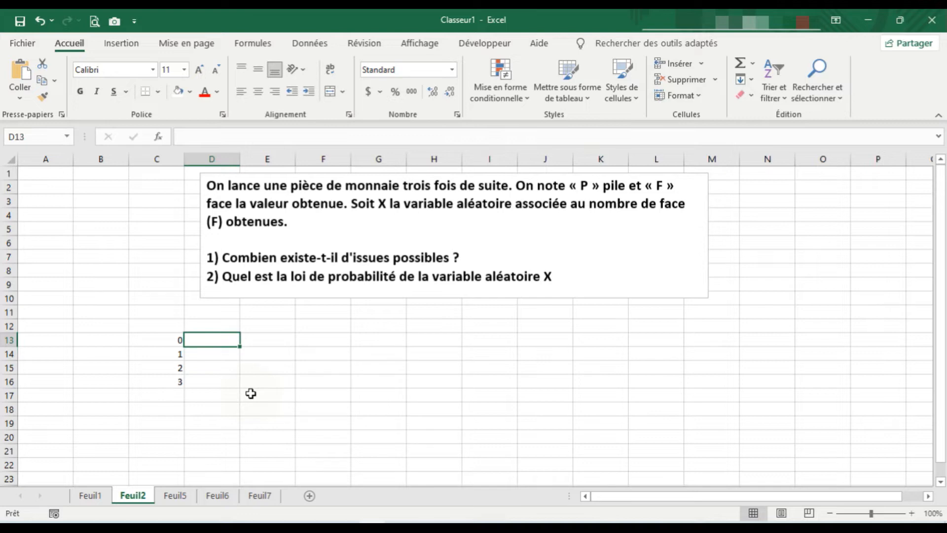
pyautogui.write('=')
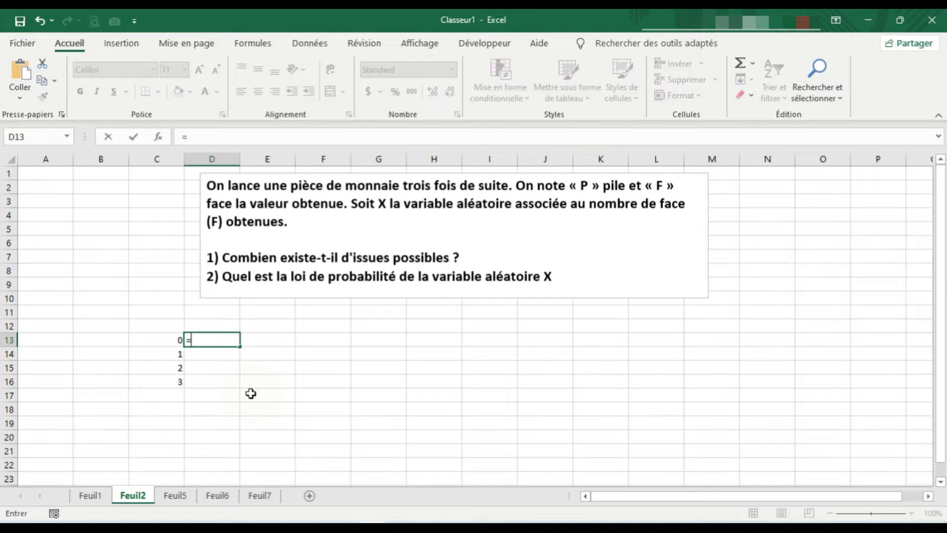
pyautogui.write('com')
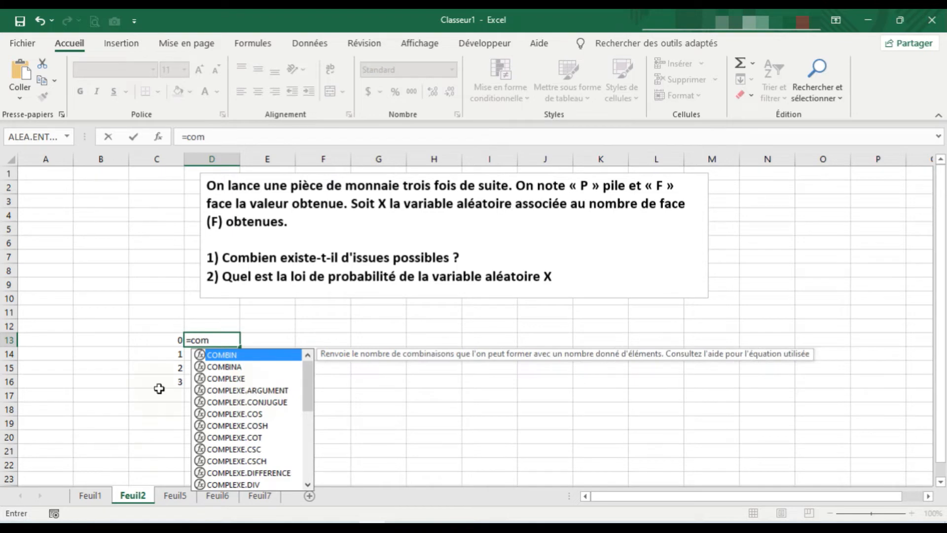
pyautogui.doubleClick(229, 355)
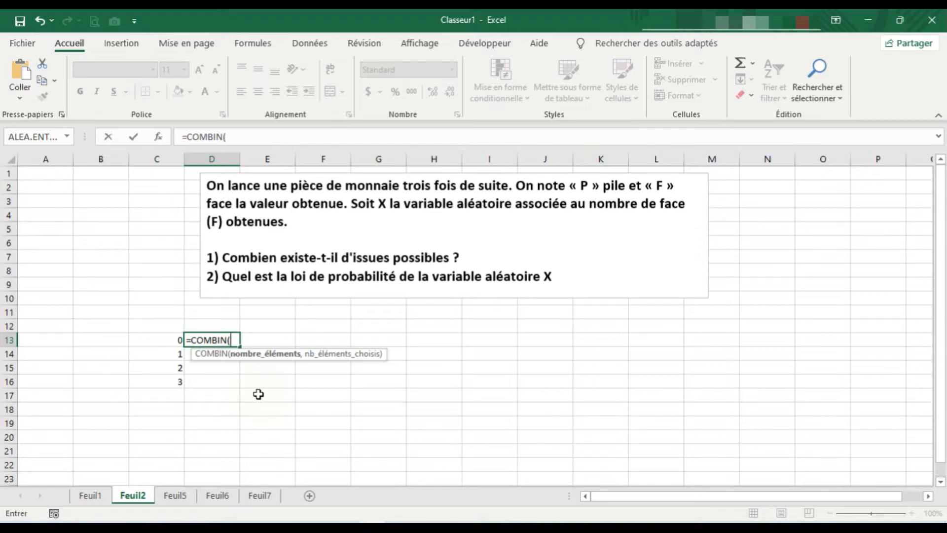
pyautogui.write('3,')
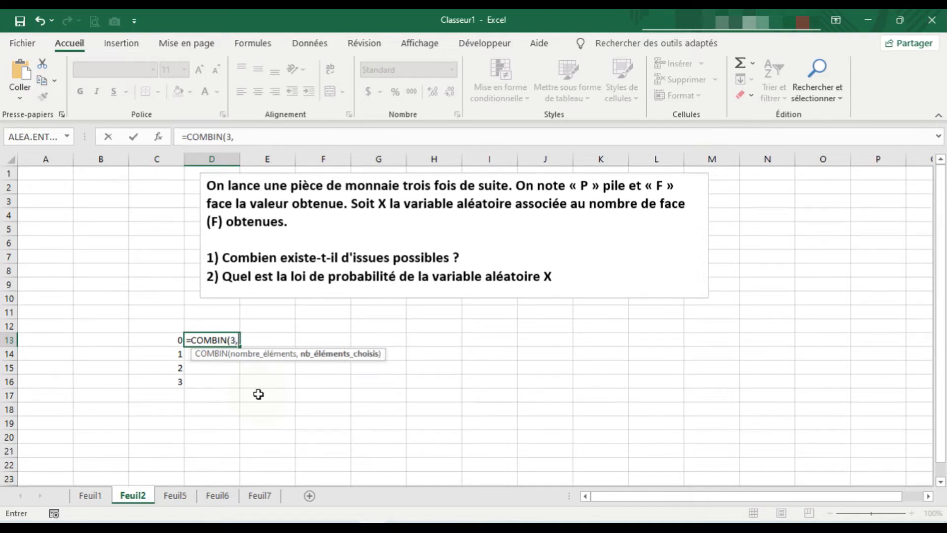
pyautogui.click(177, 341)
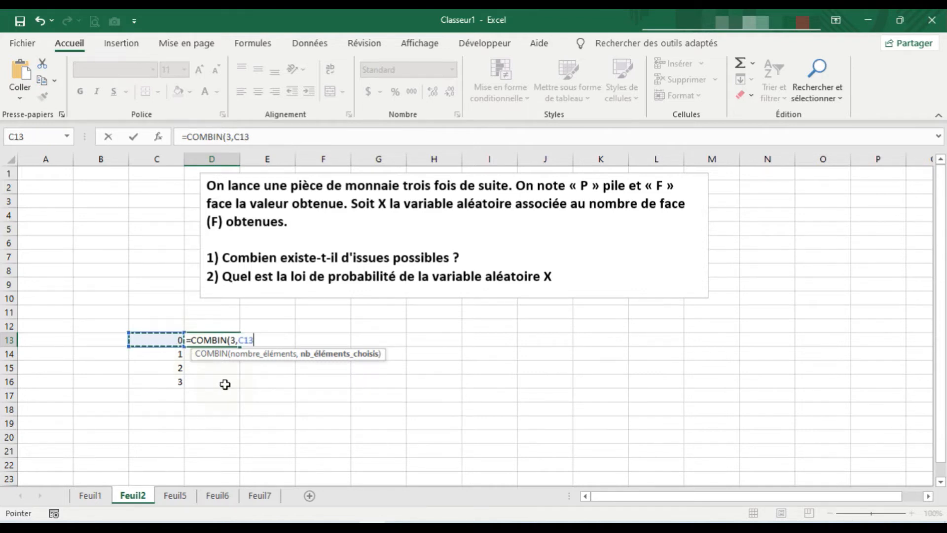
pyautogui.write(')')
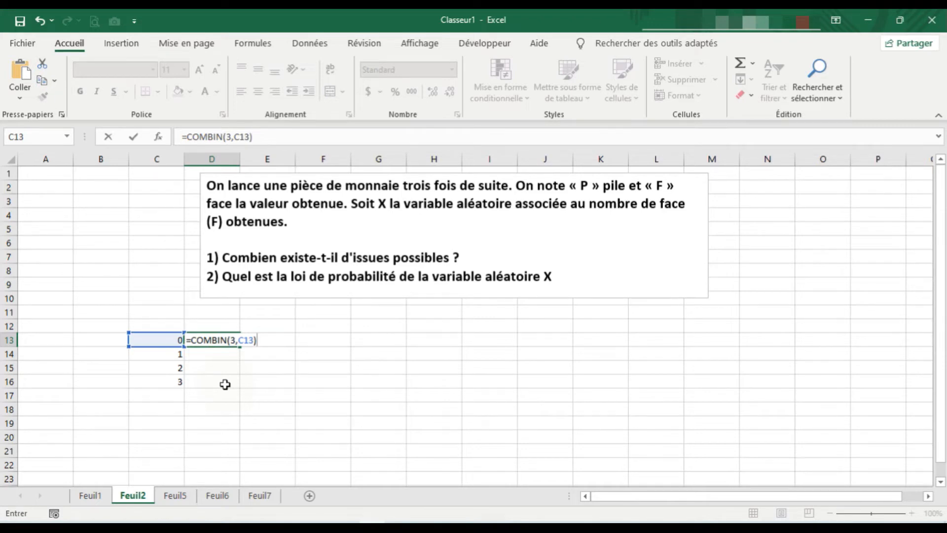
pyautogui.press('Return')
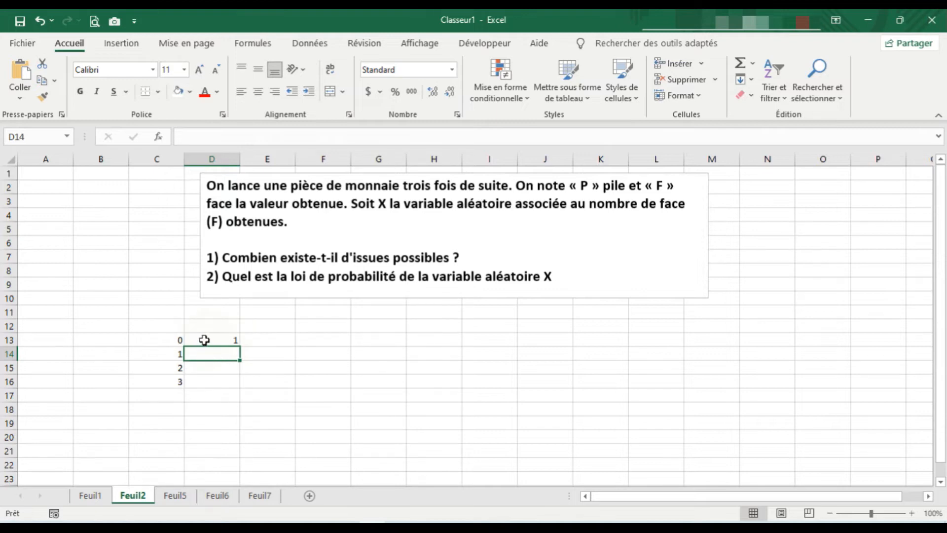
# Fill the COMBIN formula from D13 down through D16
pyautogui.click(223, 341)
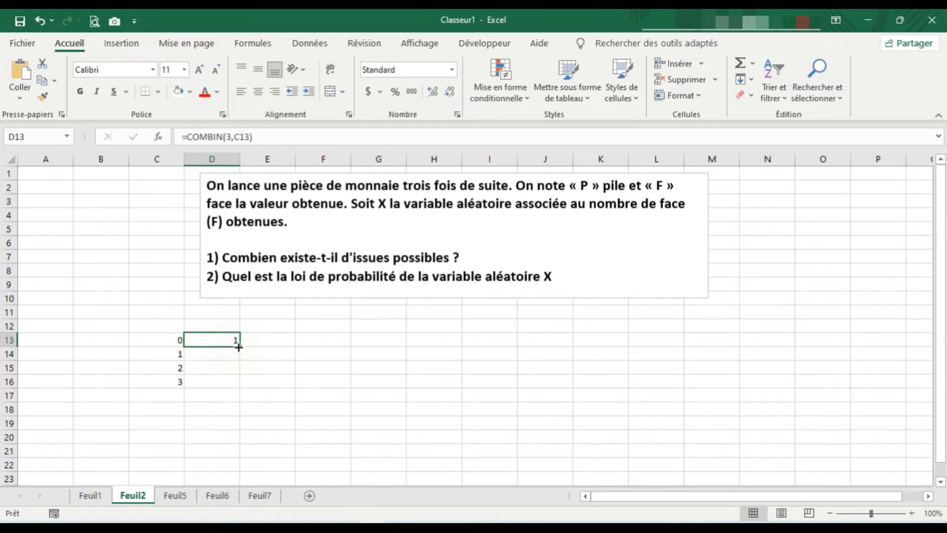
pyautogui.moveTo(242, 347); pyautogui.dragTo(243, 385)
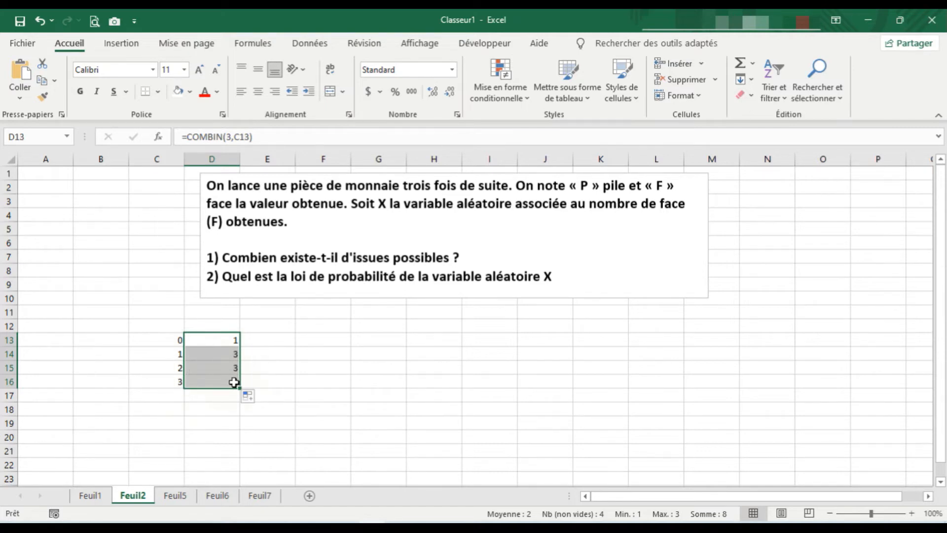
pyautogui.moveTo(224, 407)
pyautogui.mouseDown()
pyautogui.moveTo(243, 411)
pyautogui.moveTo(214, 395)
pyautogui.mouseUp()
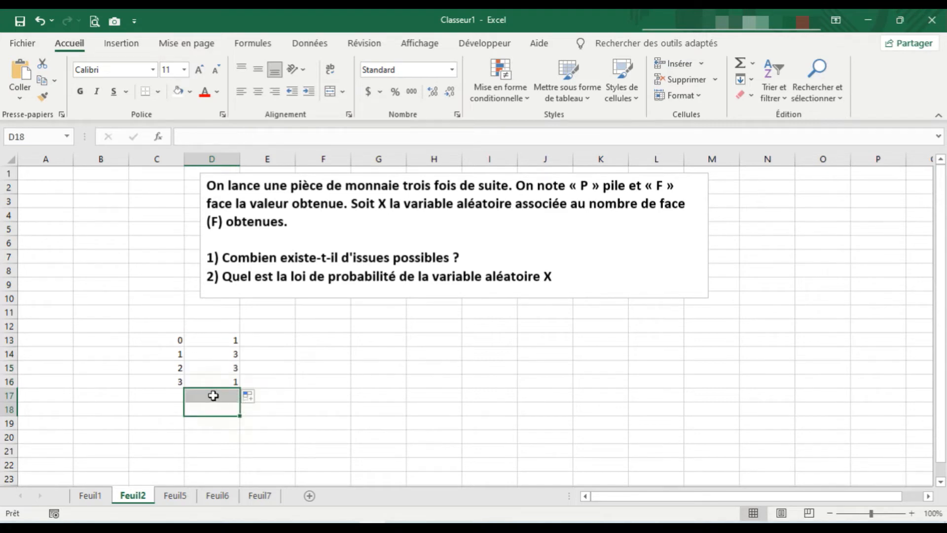
# Label C17 "Total", sum the combinations in D17 with =SOMME(D13:D16), and make that total bold
pyautogui.click(177, 394)
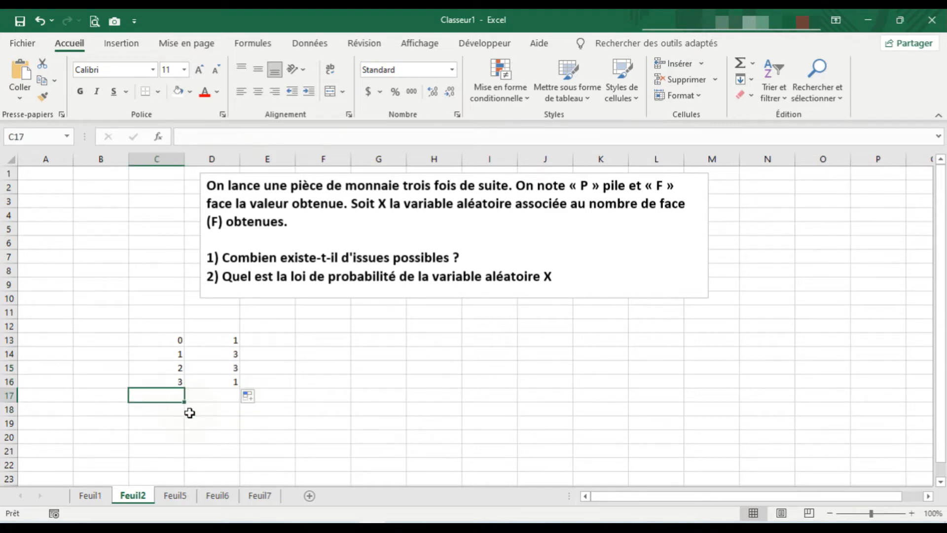
pyautogui.write('Total')
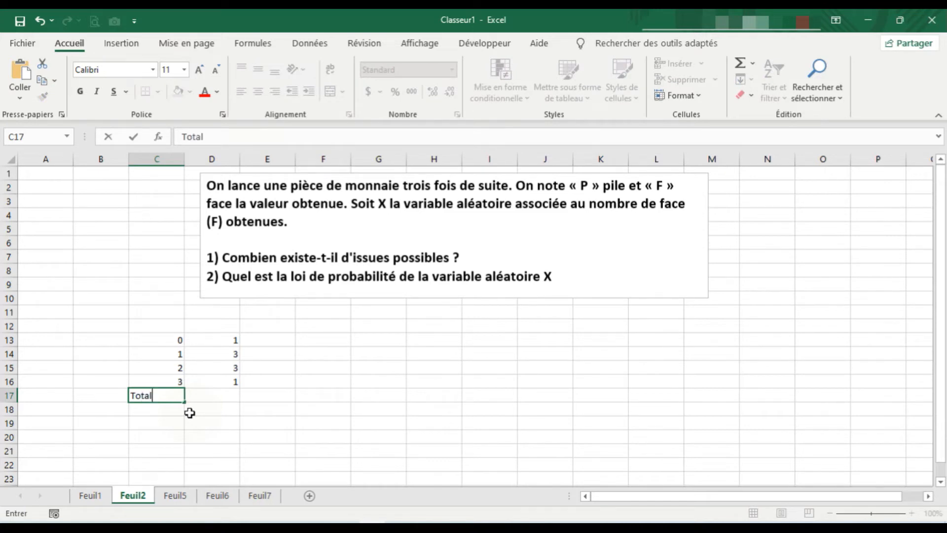
pyautogui.click(218, 395)
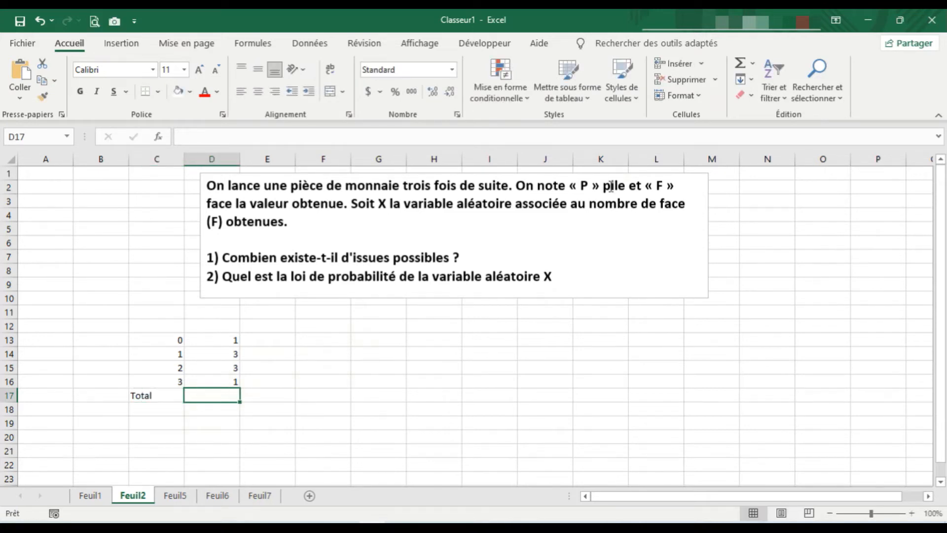
pyautogui.click(741, 65)
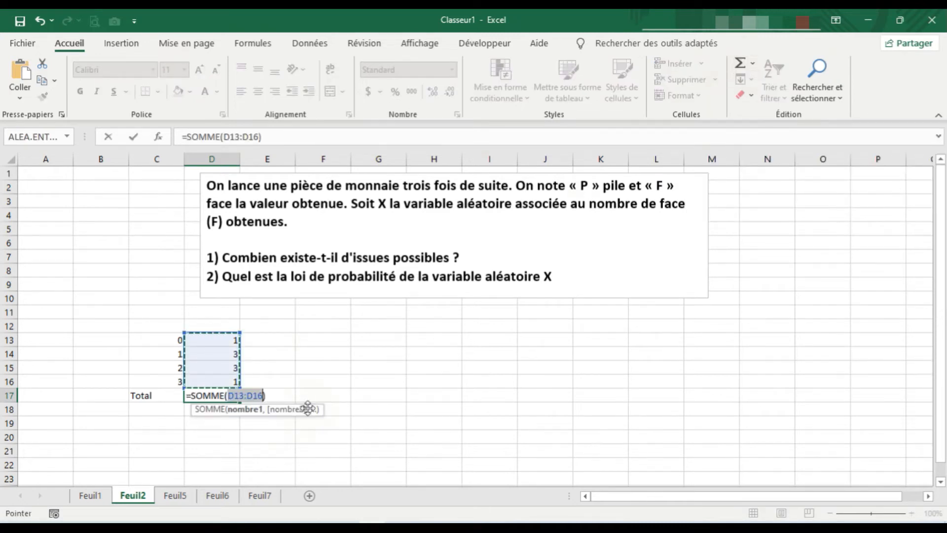
pyautogui.press('Return')
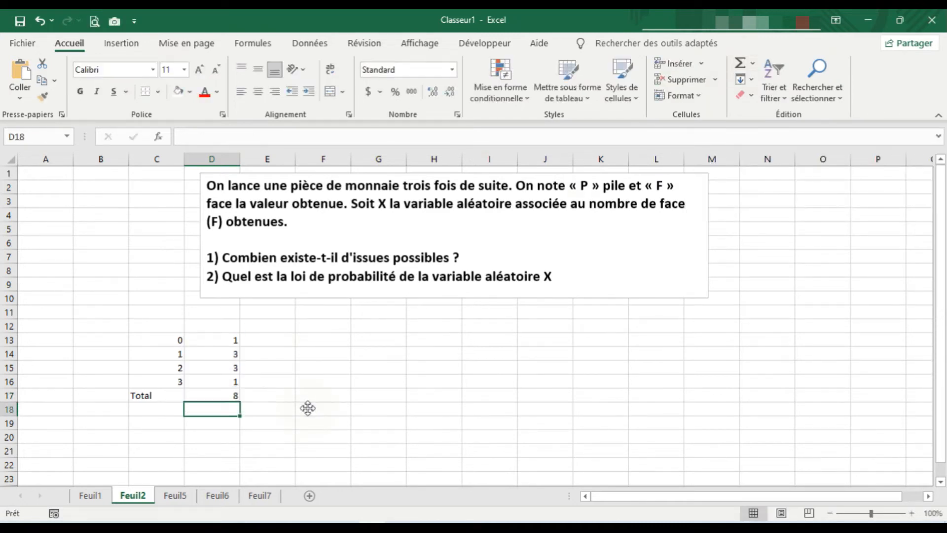
pyautogui.click(220, 396)
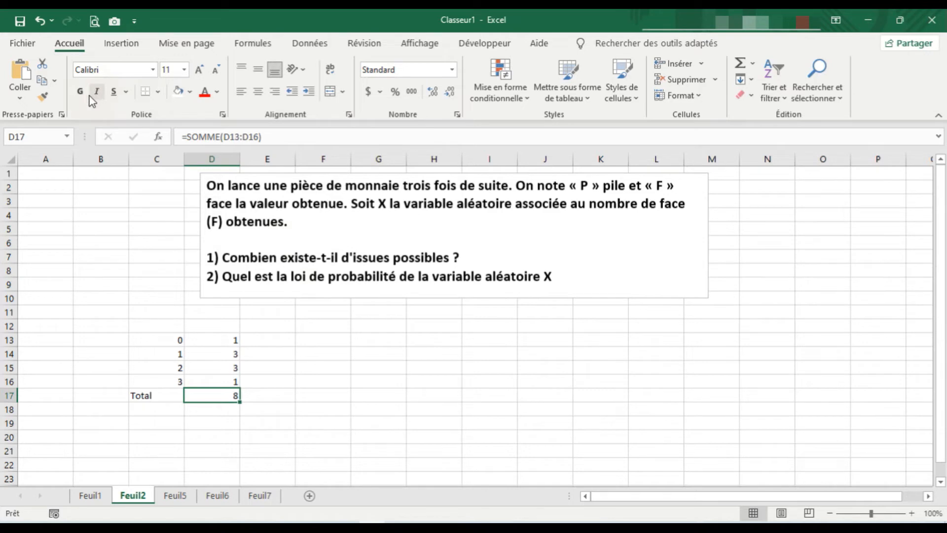
pyautogui.click(315, 380)
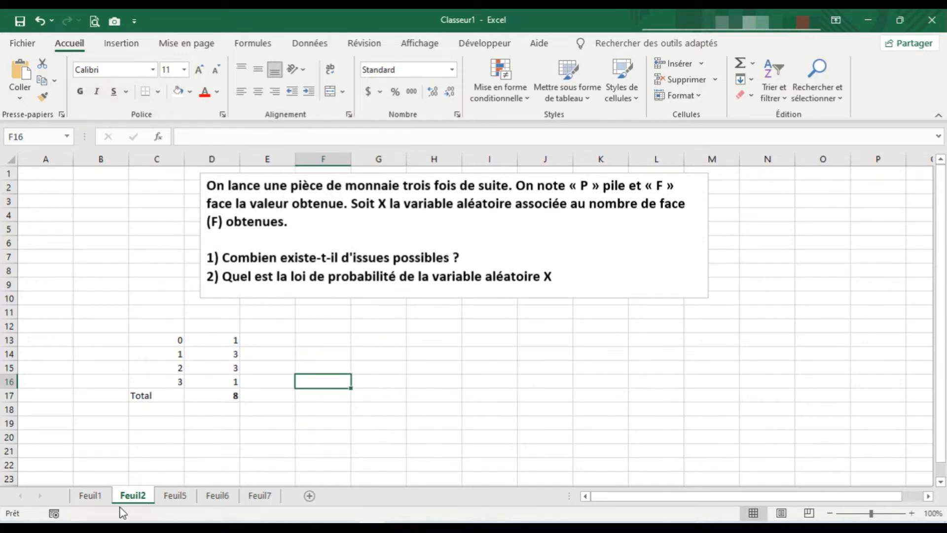
# Compare the total with the outcome tree on Feuil1, then return to Feuil2
pyautogui.click(90, 496)
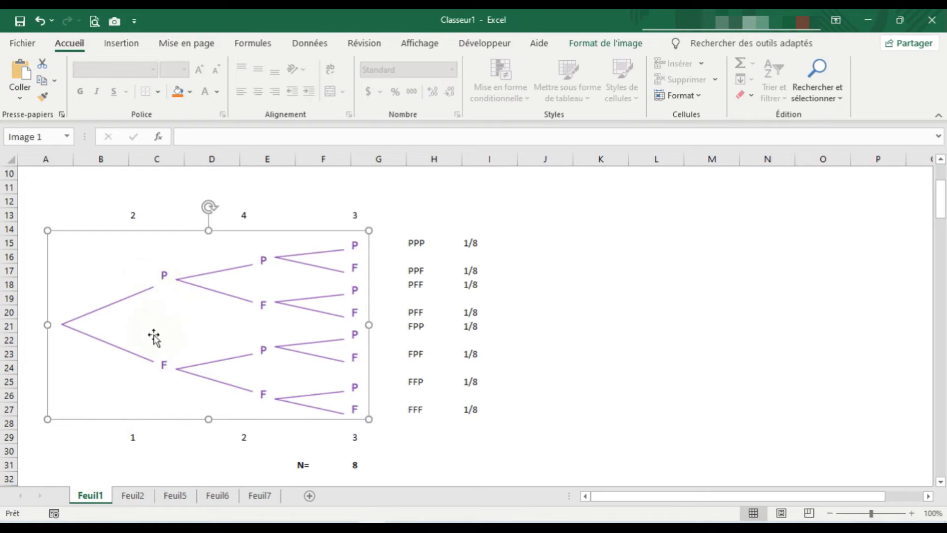
pyautogui.click(134, 496)
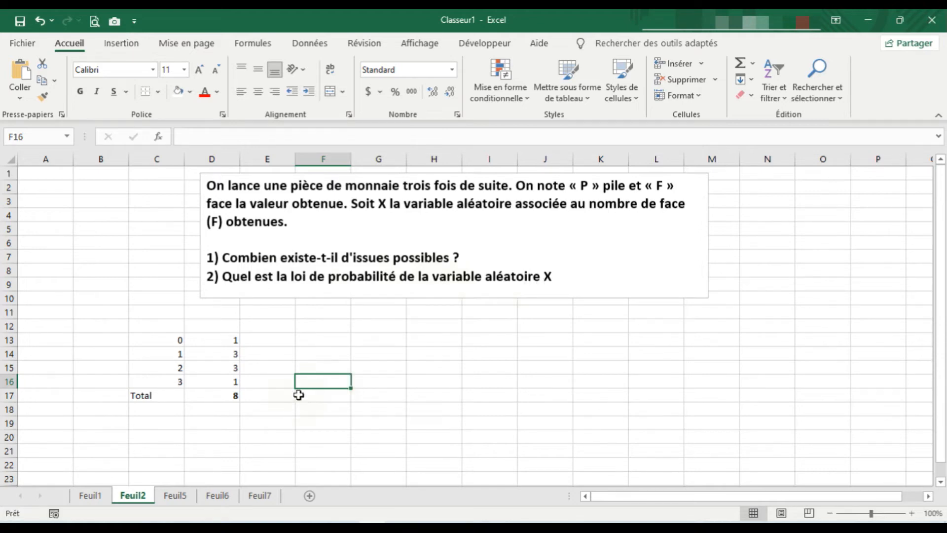
pyautogui.click(268, 410)
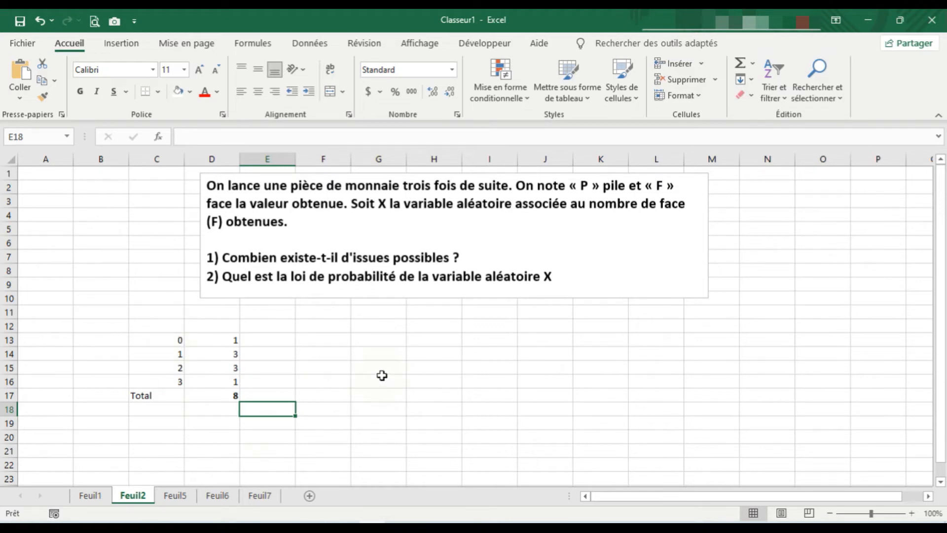
# Label G13 "X" and enter the values 0, 1, 2 and 3 across H13 to K13
pyautogui.click(387, 340)
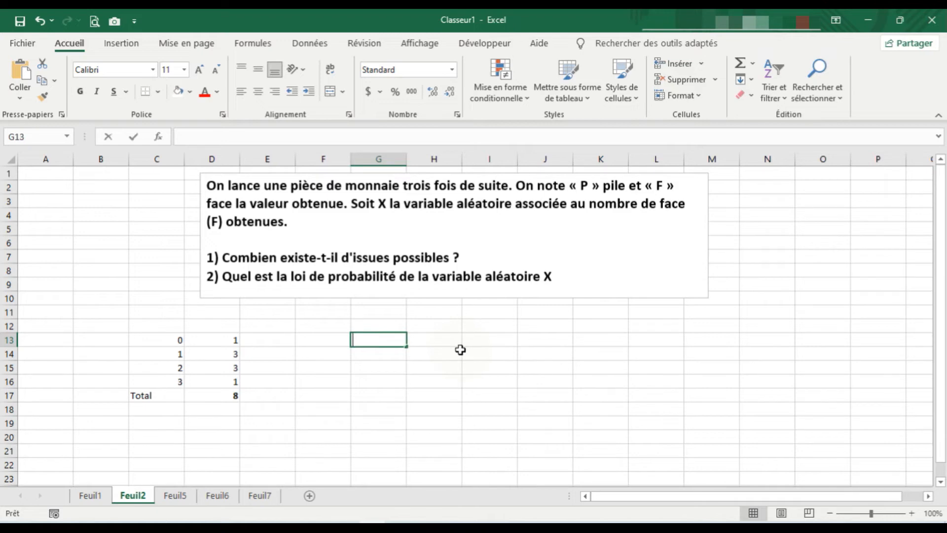
pyautogui.write('X')
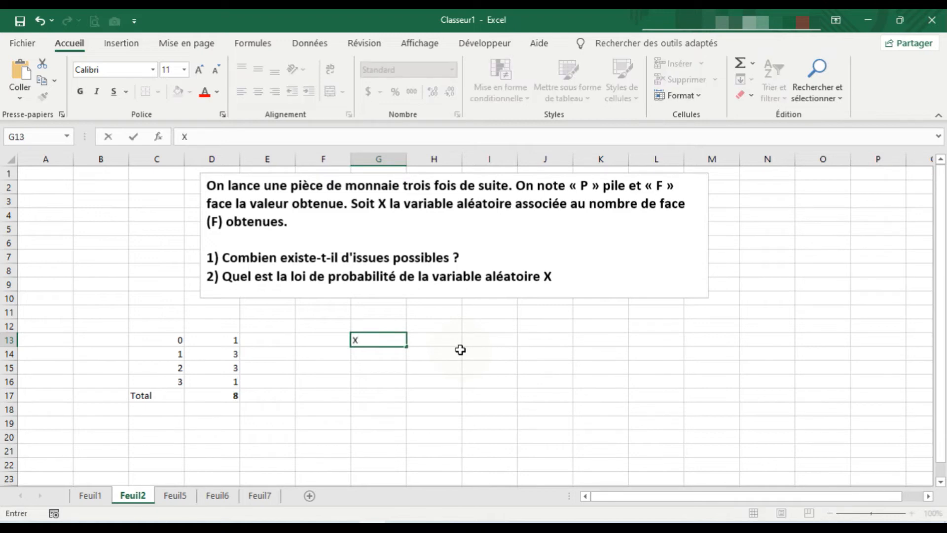
pyautogui.click(435, 342)
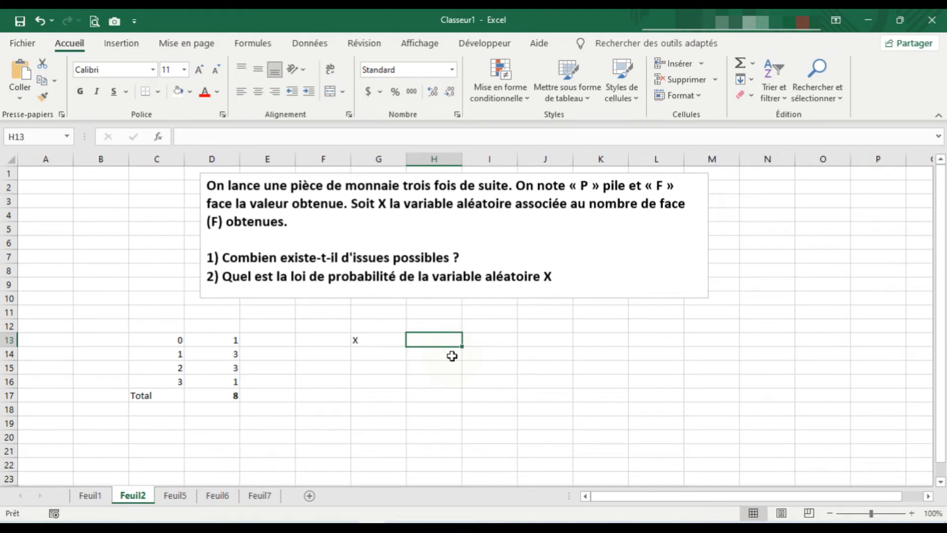
pyautogui.write('0')
pyautogui.press('Tab')
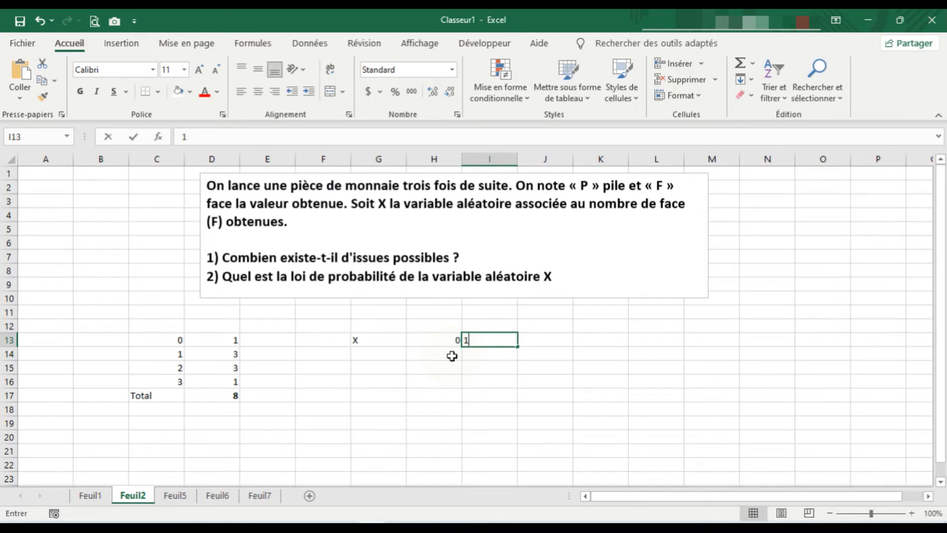
pyautogui.write('1')
pyautogui.press('Tab')
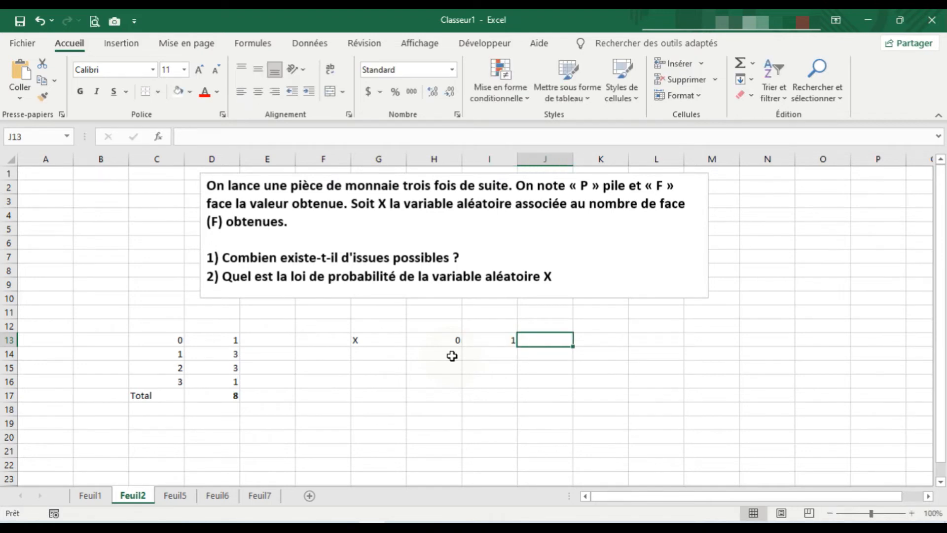
pyautogui.write('2')
pyautogui.press('Tab')
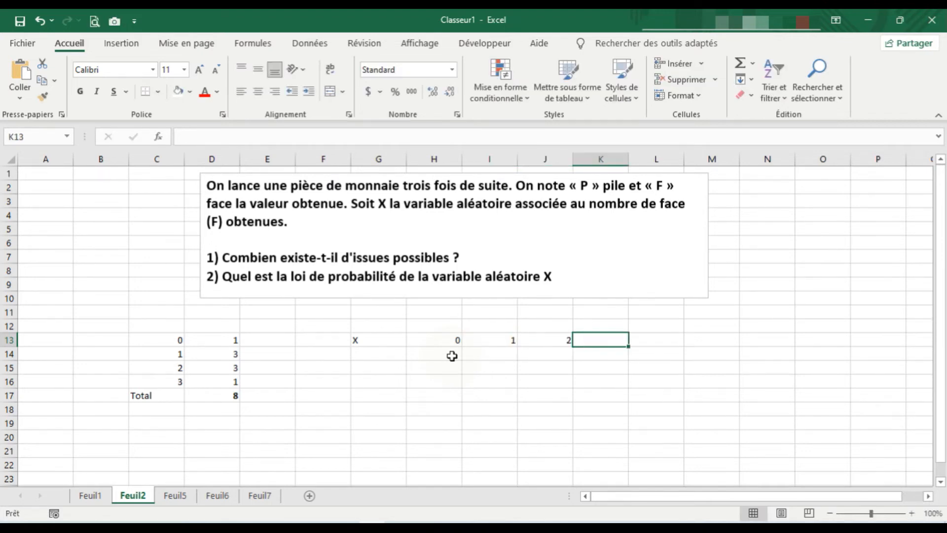
pyautogui.write('3')
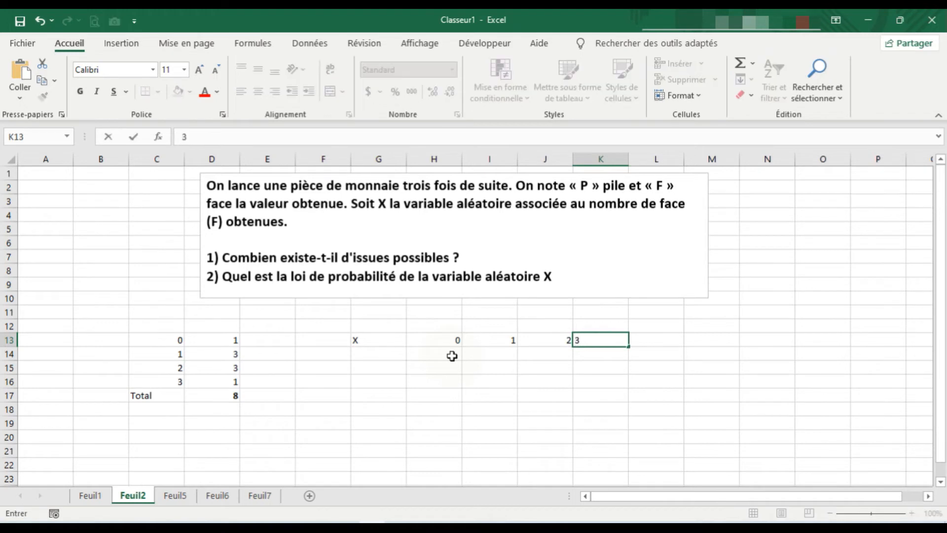
pyautogui.press('Tab')
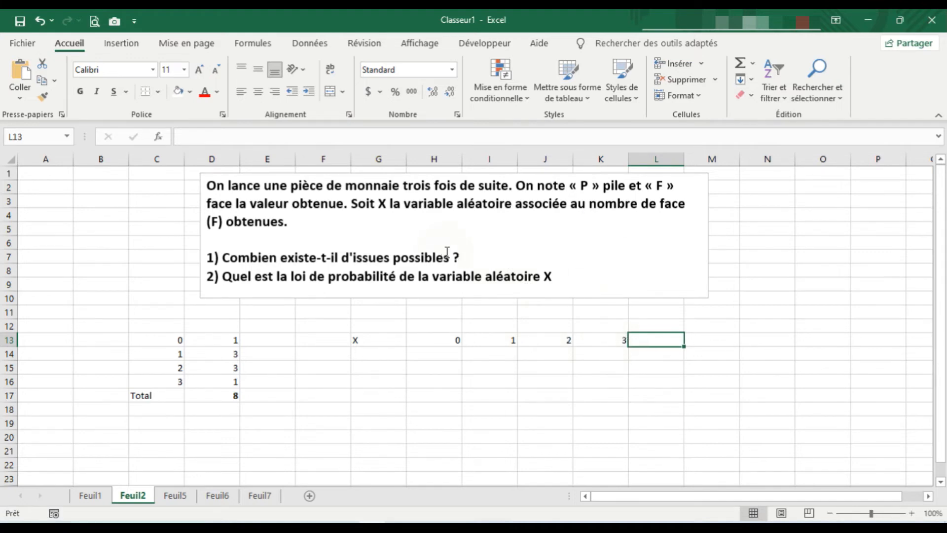
# Label cell G14 "eff" as the heading of the frequency row below X
pyautogui.click(560, 380)
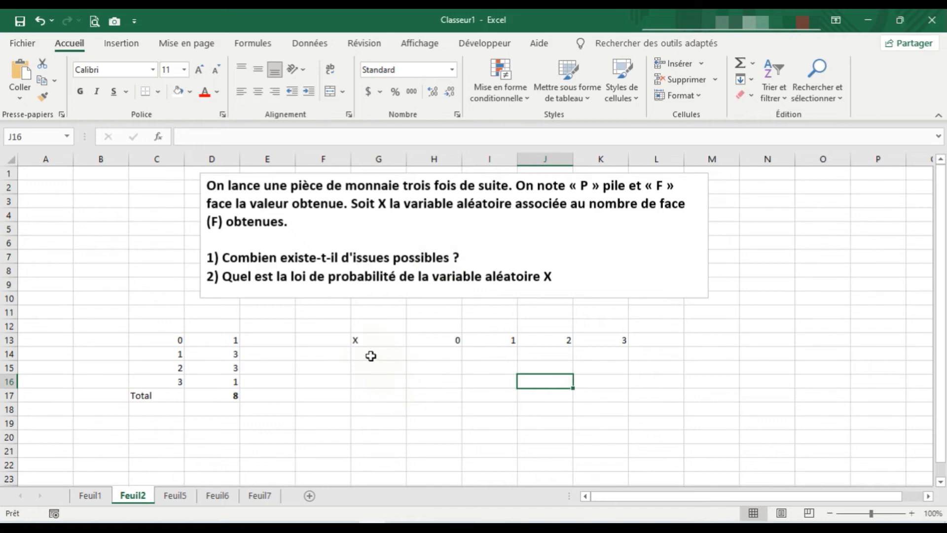
pyautogui.click(371, 356)
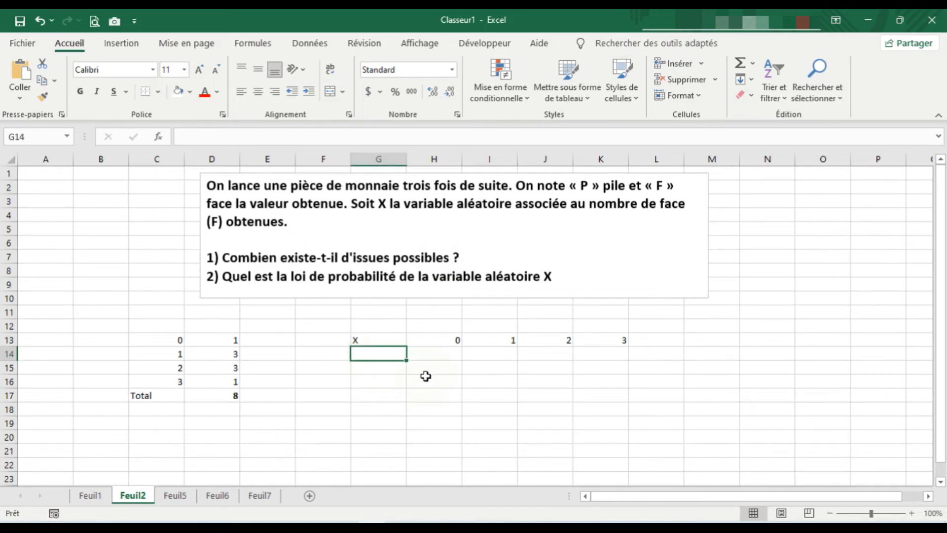
pyautogui.write('eff')
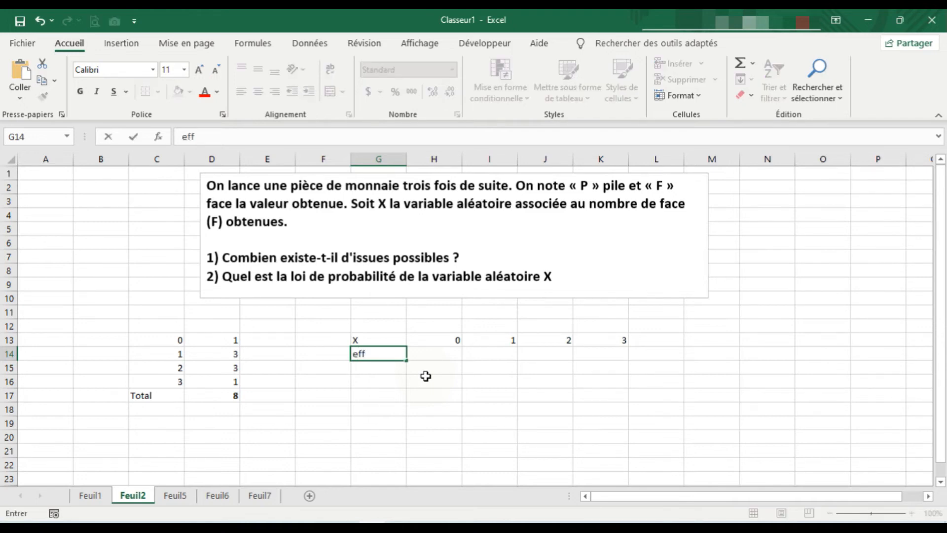
# Enter =COMBIN(3,H13) in H14 and fill the formula across through K14
pyautogui.click(443, 354)
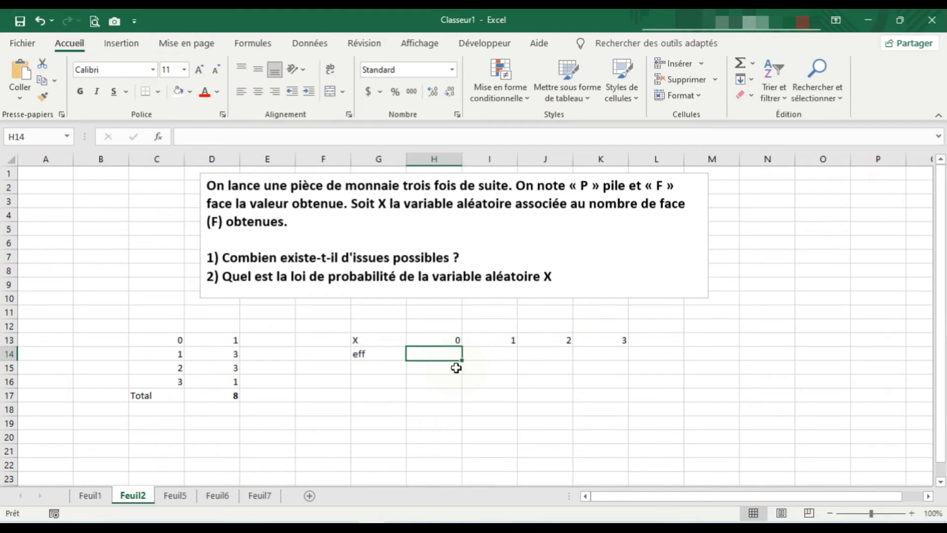
pyautogui.write('=co')
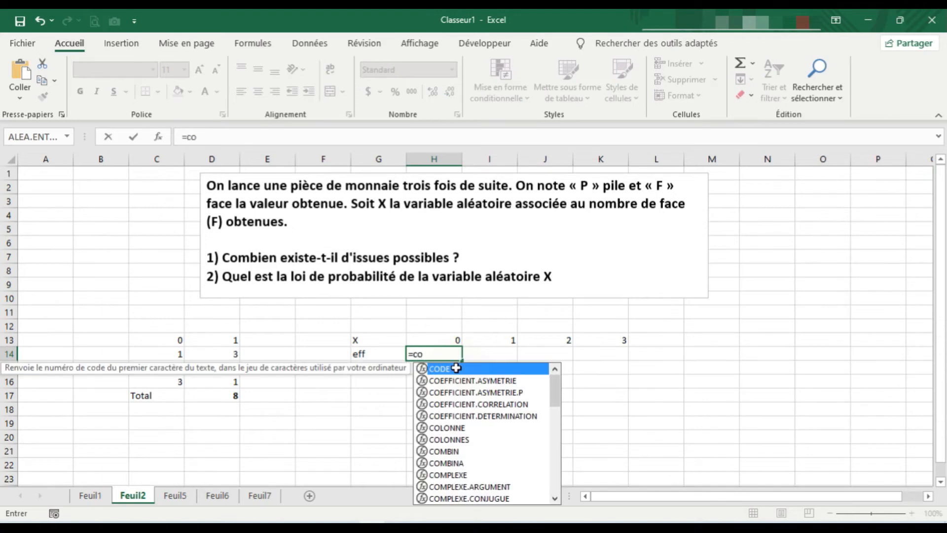
pyautogui.write('m')
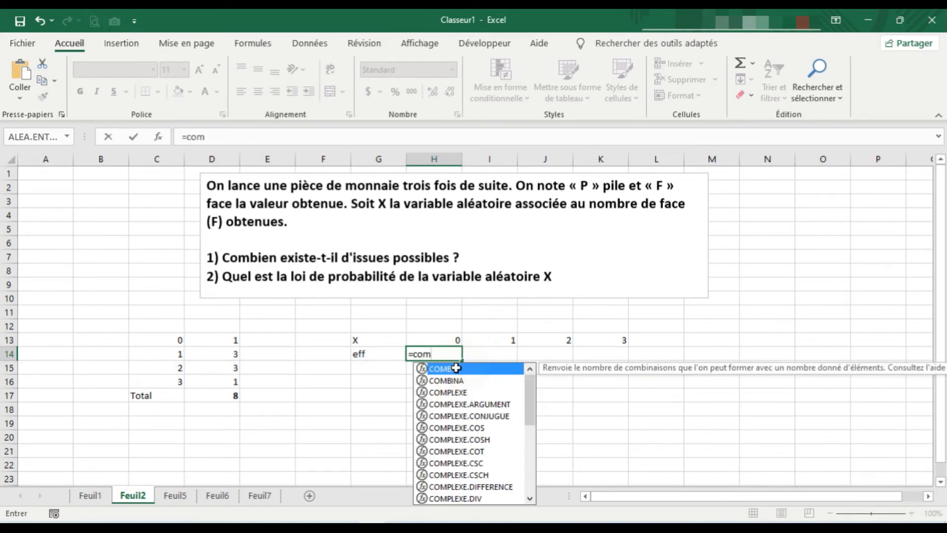
pyautogui.doubleClick(455, 368)
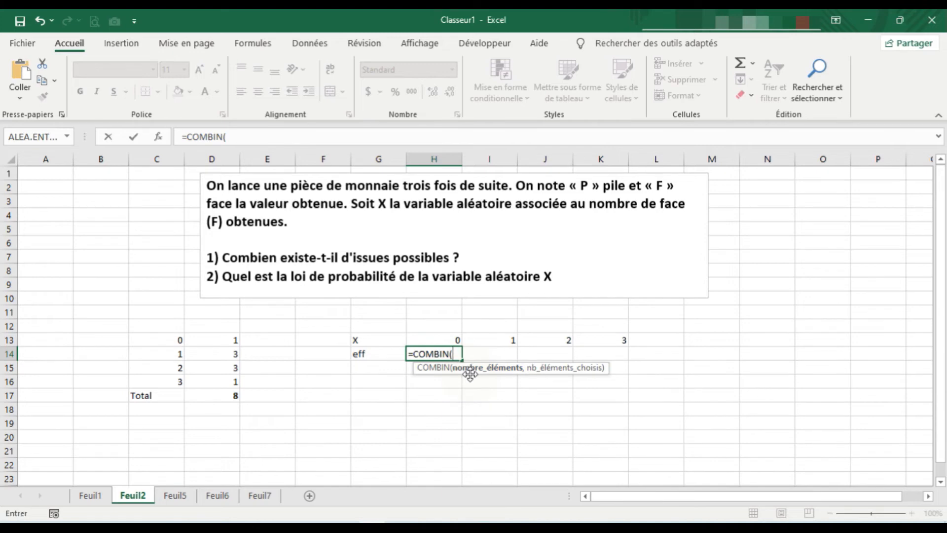
pyautogui.write('3,')
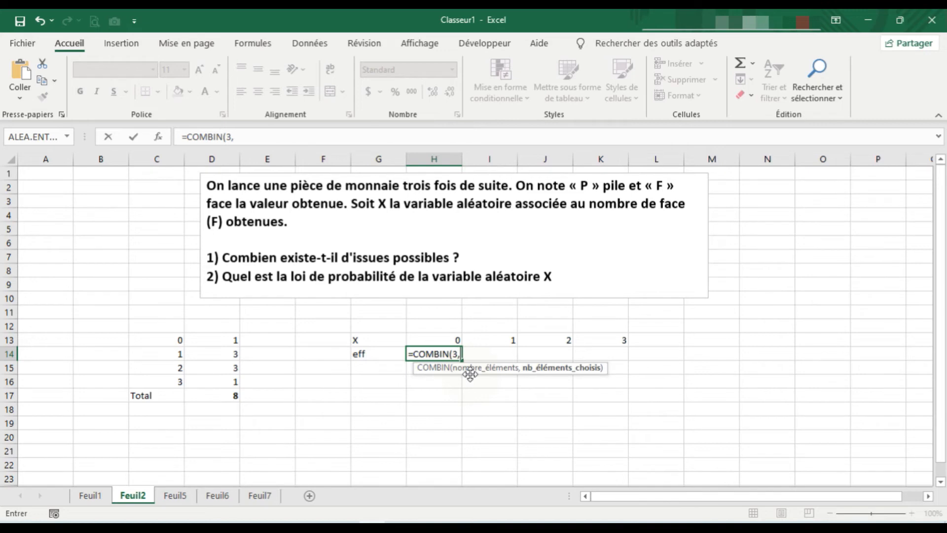
pyautogui.click(454, 338)
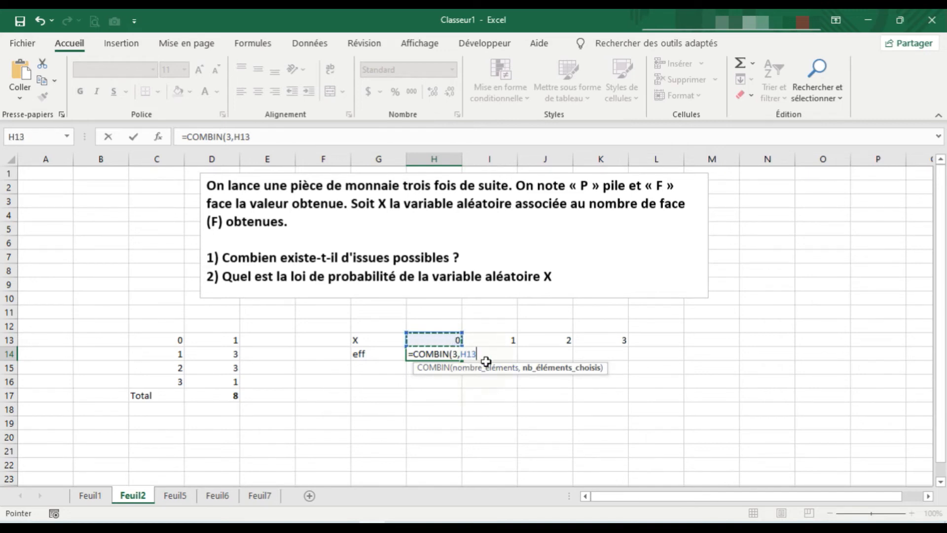
pyautogui.write(')')
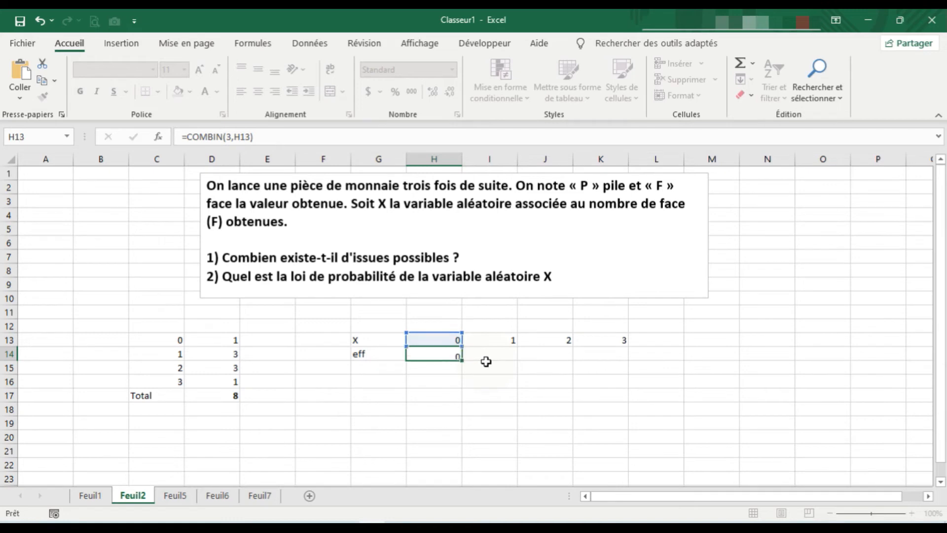
pyautogui.press('Return')
pyautogui.click(458, 355)
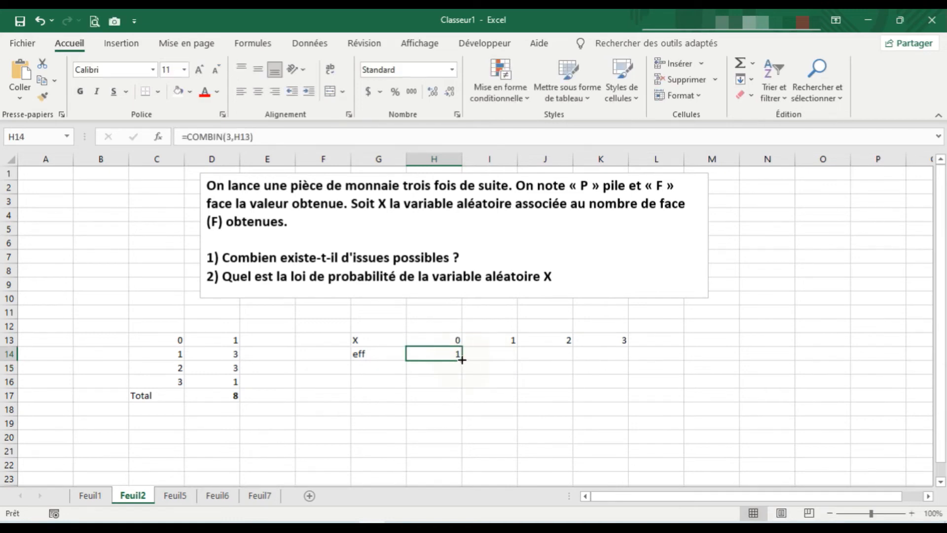
pyautogui.moveTo(461, 362); pyautogui.dragTo(616, 360)
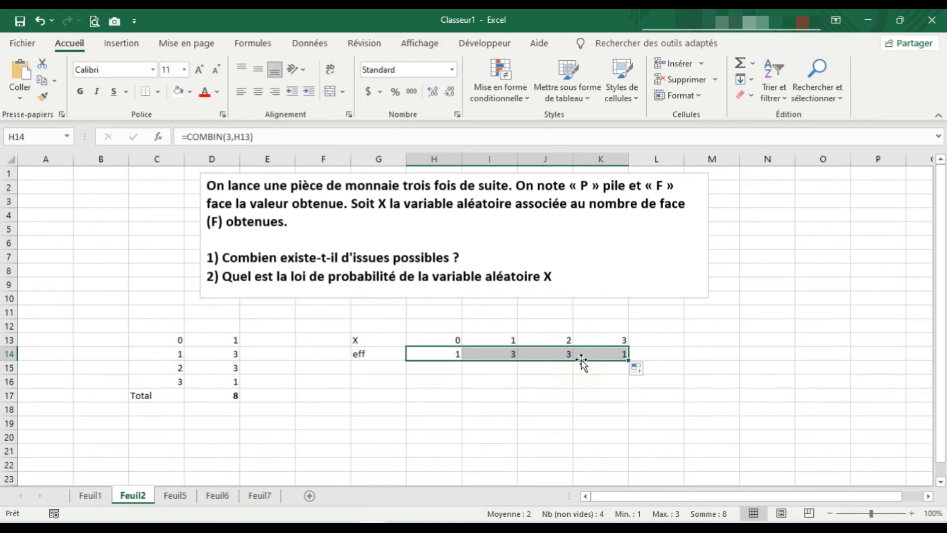
# Label L13 "Total" and sum the frequencies in L14 with =SOMME(H14:K14)
pyautogui.click(658, 342)
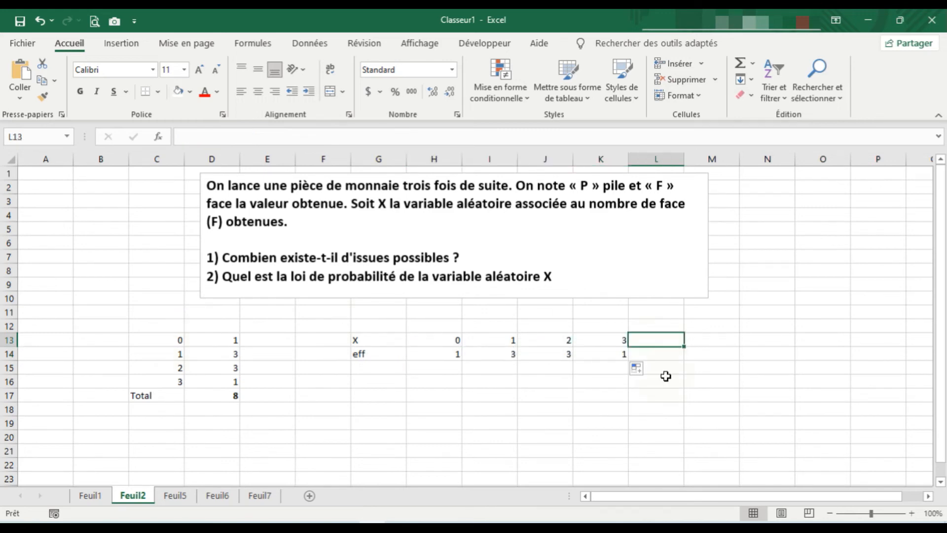
pyautogui.write('To')
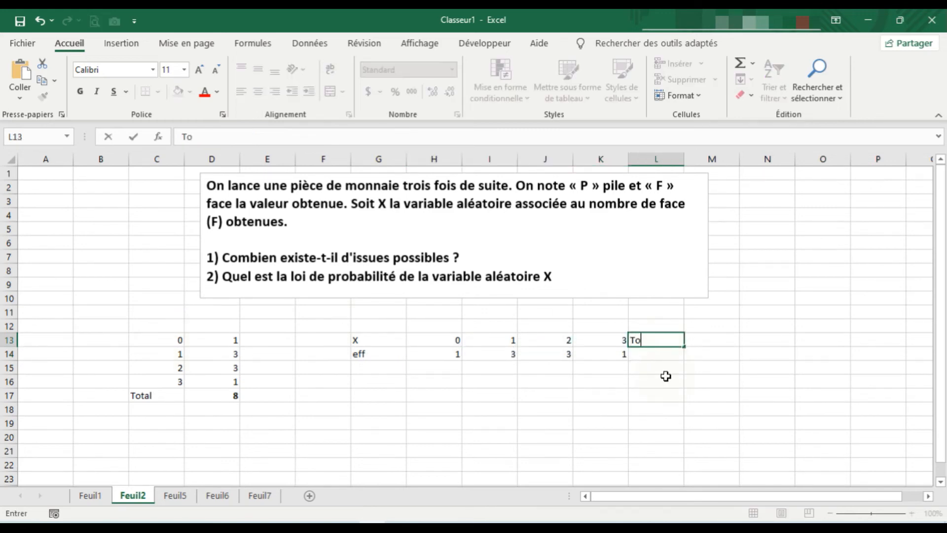
pyautogui.write('tal')
pyautogui.click(648, 393)
pyautogui.click(652, 357)
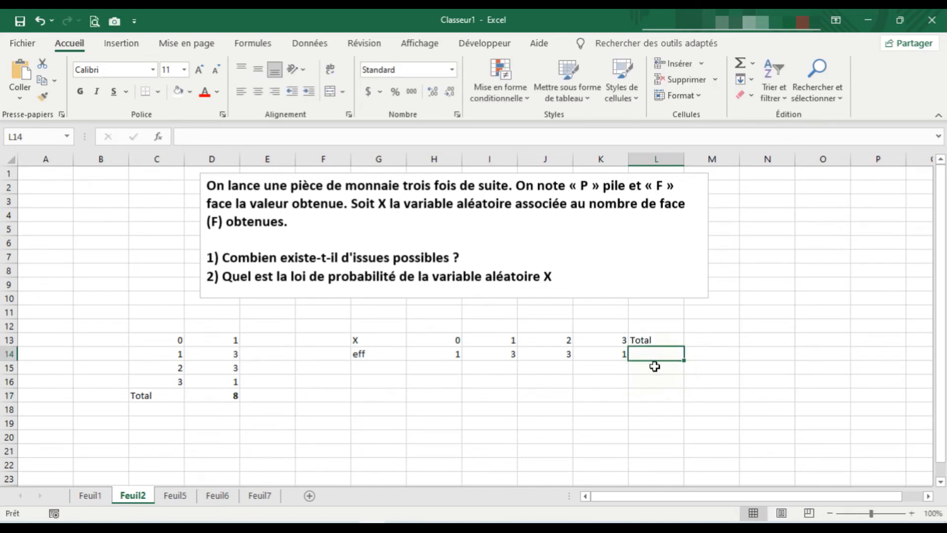
pyautogui.click(741, 64)
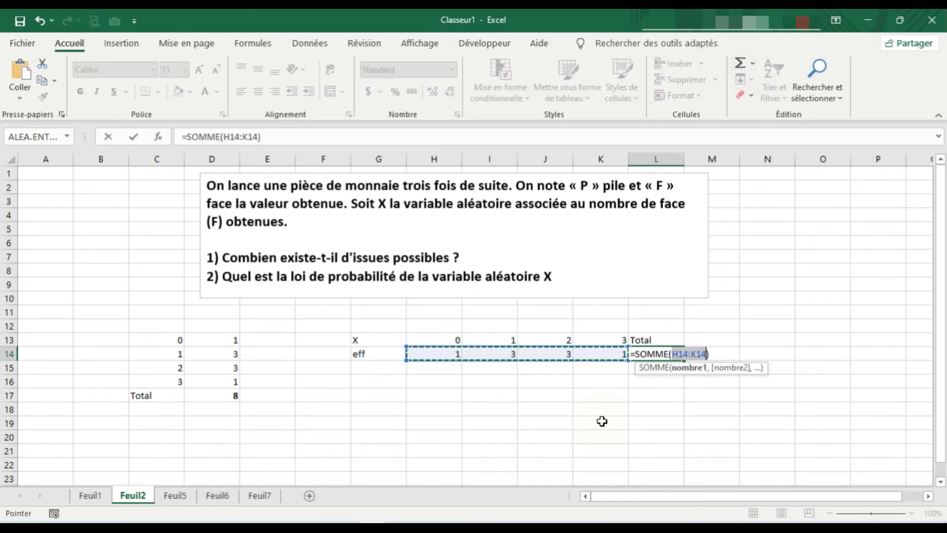
pyautogui.press('Return')
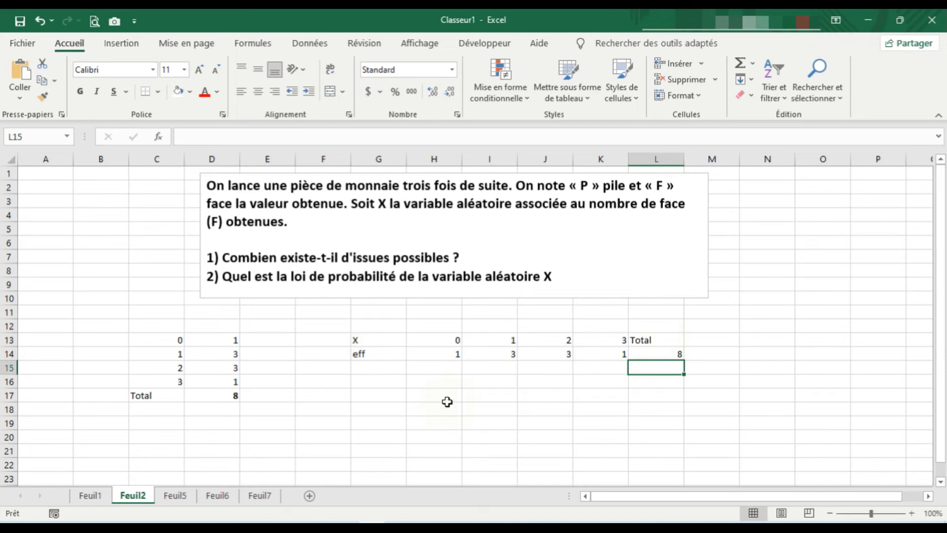
# Label G15 "P(X)" and enter the probability formula =H14/$L$14 in H15
pyautogui.click(369, 370)
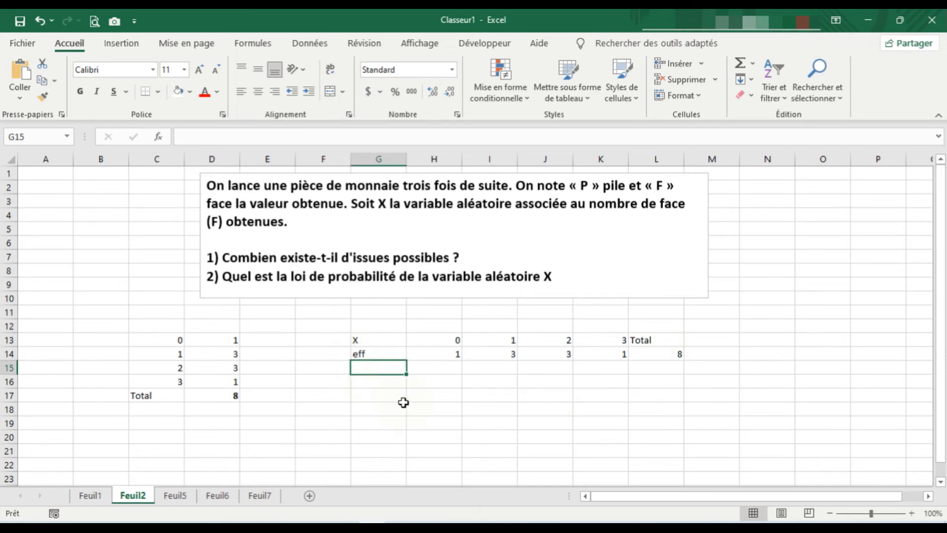
pyautogui.write('P(X')
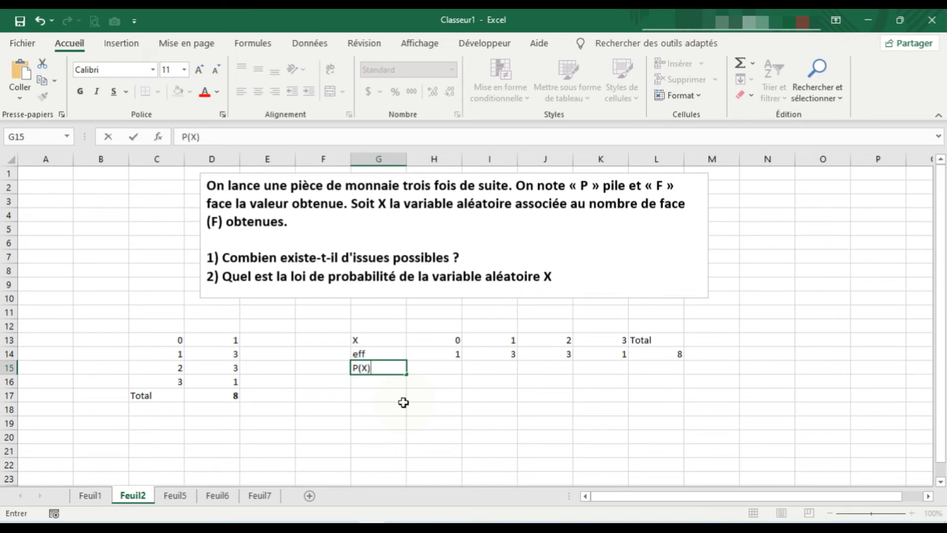
pyautogui.click(446, 365)
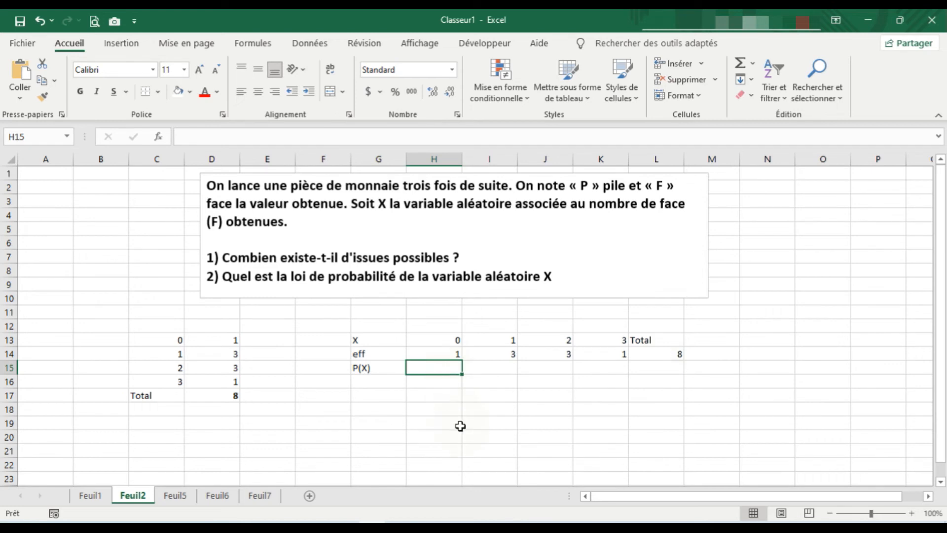
pyautogui.write('=')
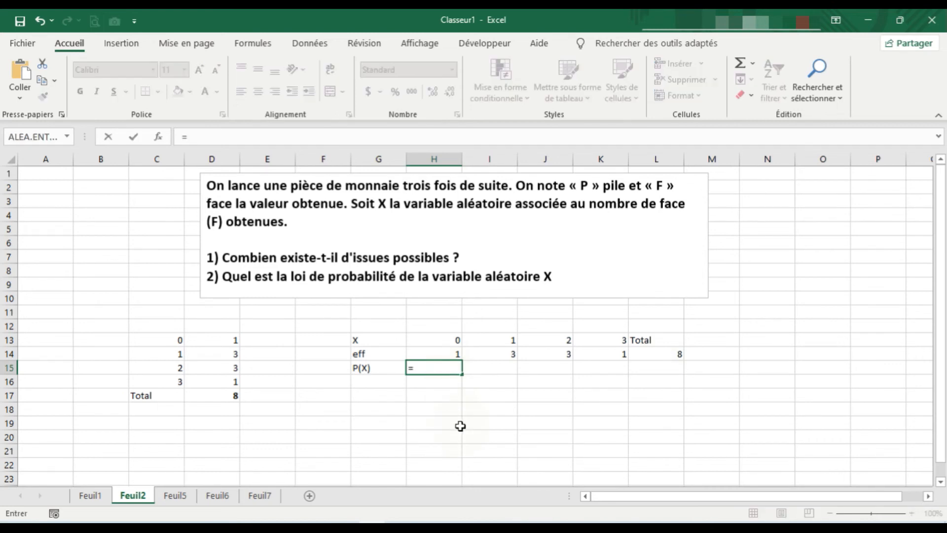
pyautogui.click(450, 353)
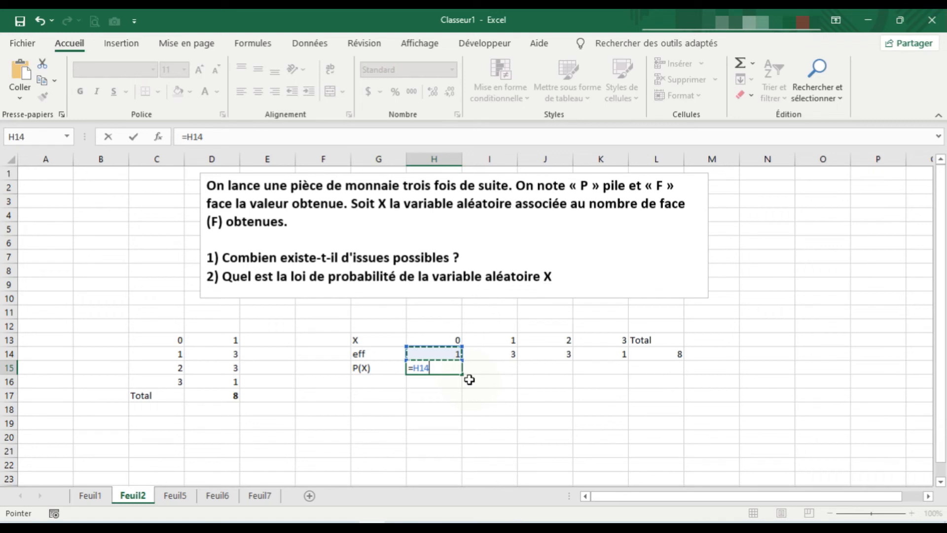
pyautogui.write('/')
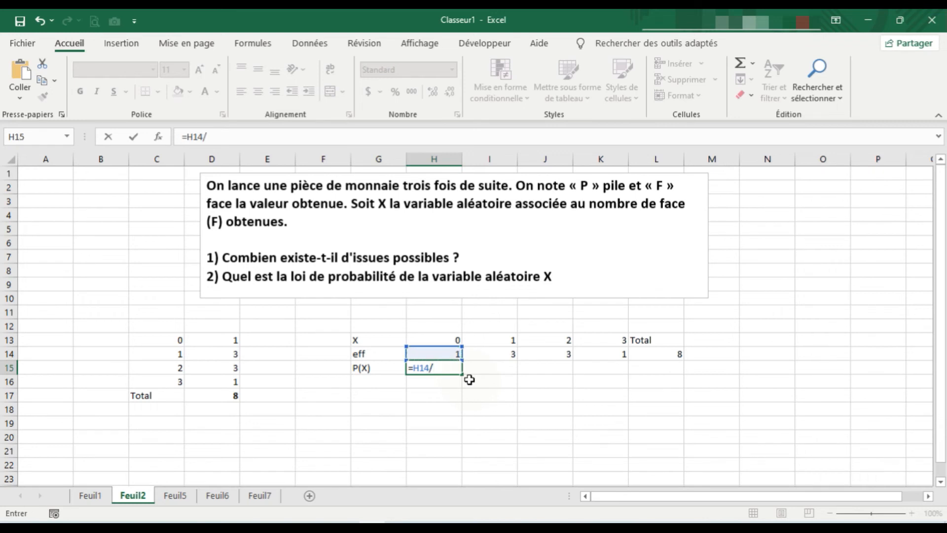
pyautogui.click(641, 359)
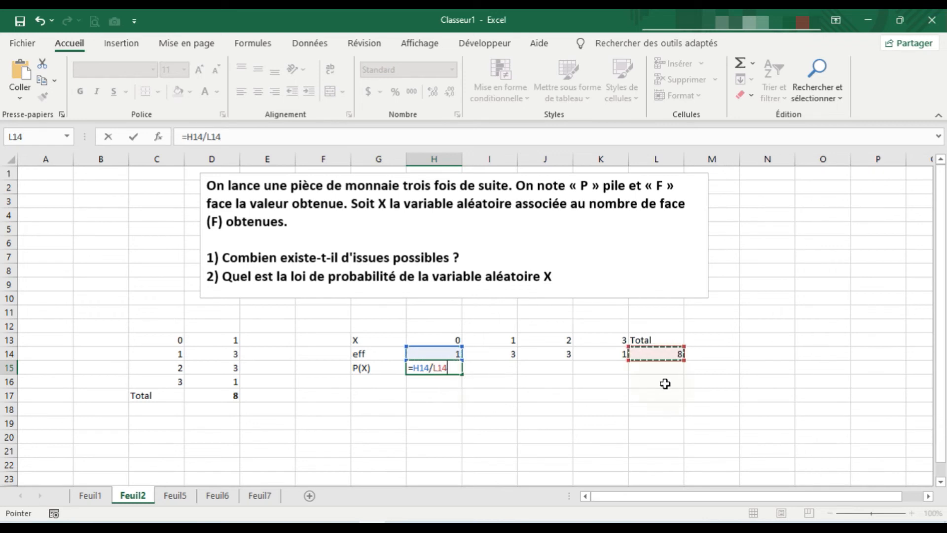
pyautogui.press('F4')
pyautogui.press('Return')
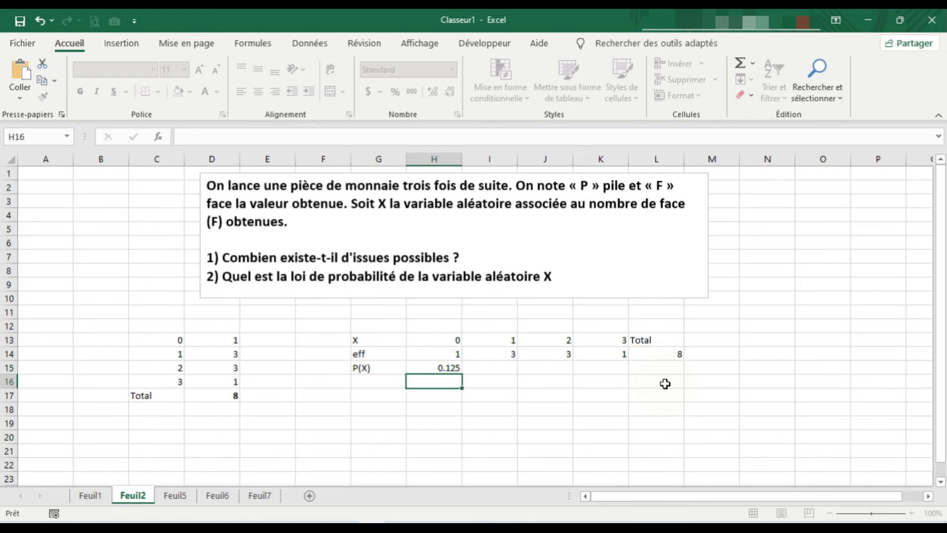
# Fill the probability formula from H15 across through K15
pyautogui.click(452, 369)
pyautogui.moveTo(463, 376); pyautogui.dragTo(613, 372)
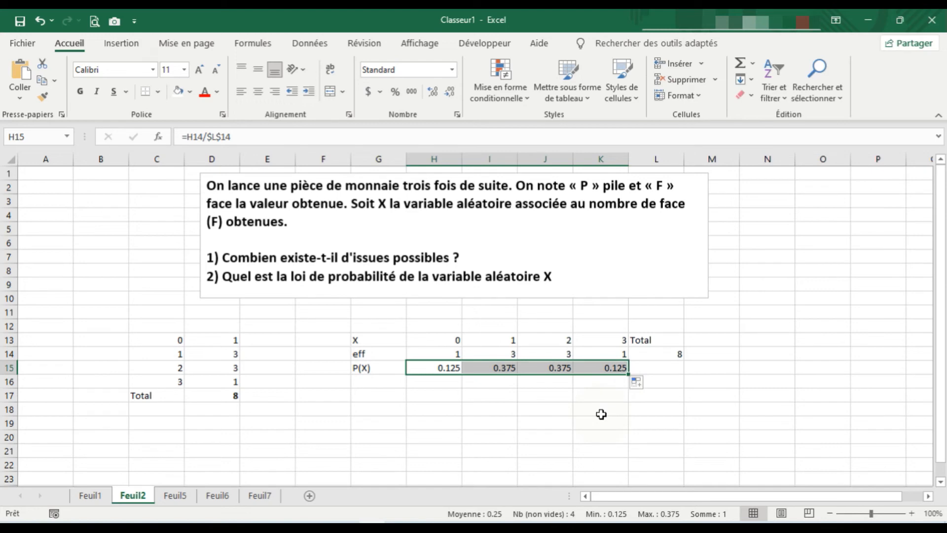
pyautogui.click(580, 407)
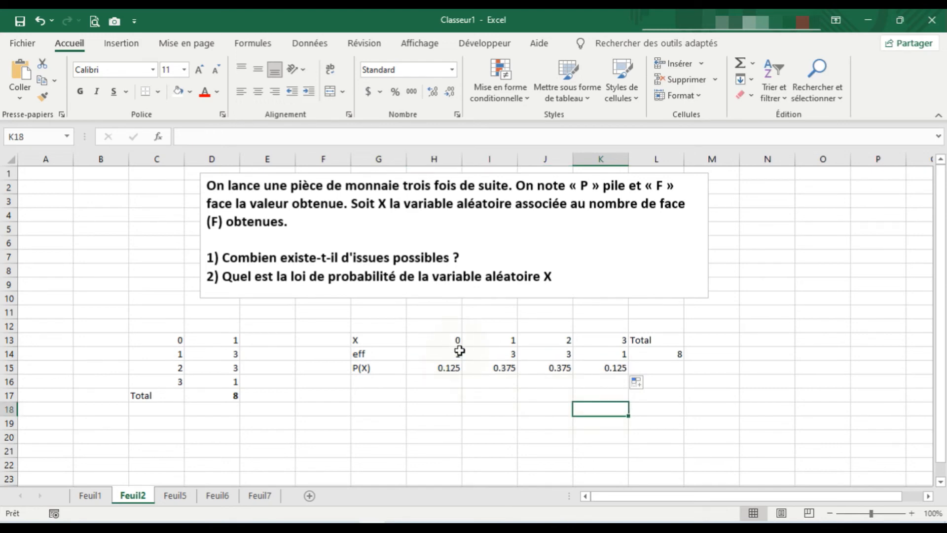
# Sum the probabilities in L15 with =SOMME(H15:K15) and narrow column L to fit the totals
pyautogui.click(659, 368)
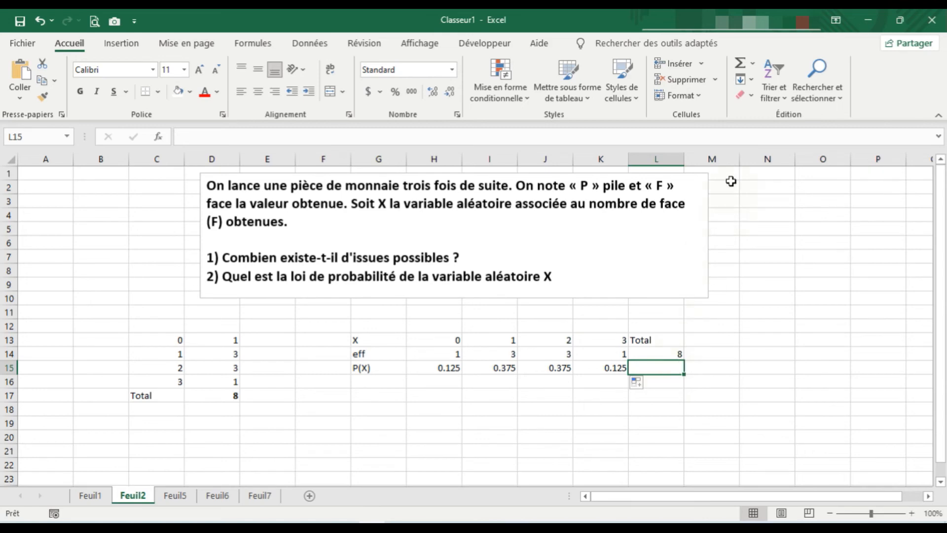
pyautogui.click(740, 64)
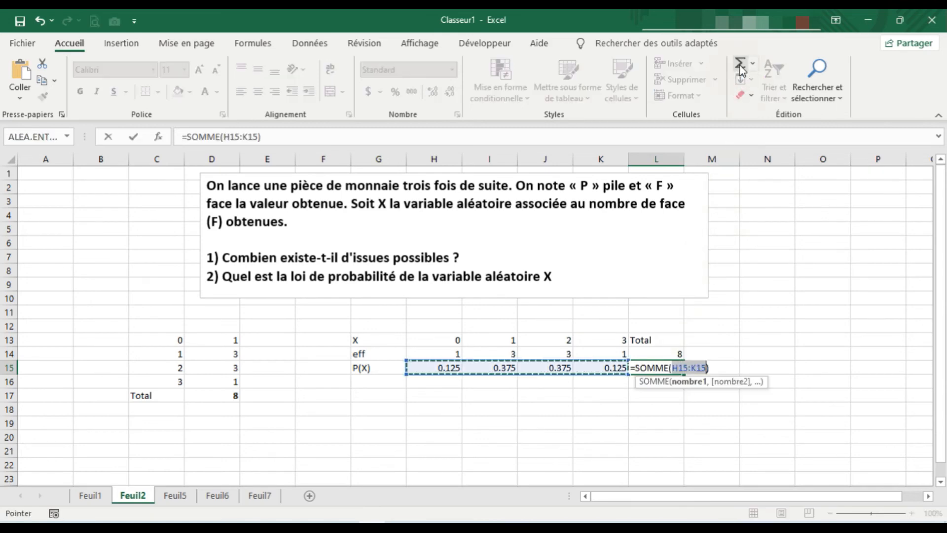
pyautogui.press('Return')
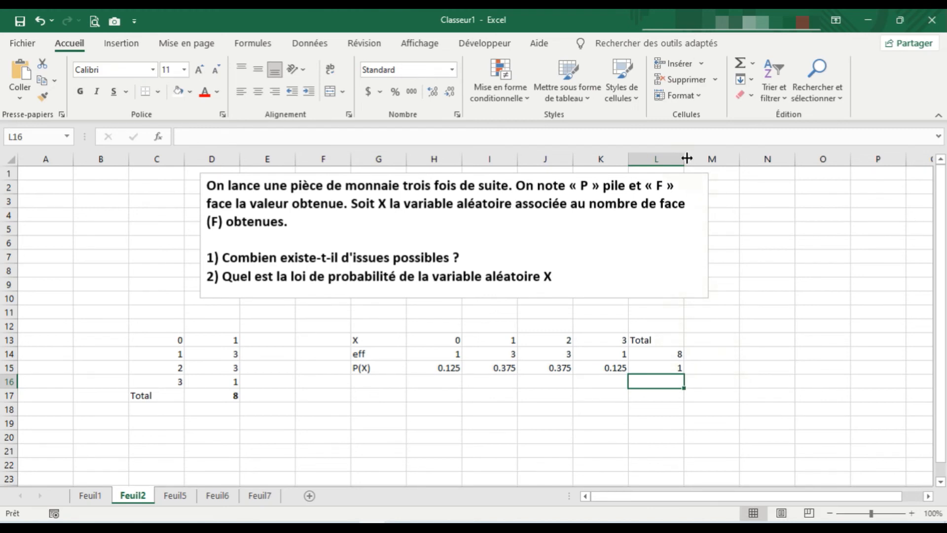
pyautogui.moveTo(684, 158); pyautogui.dragTo(664, 158)
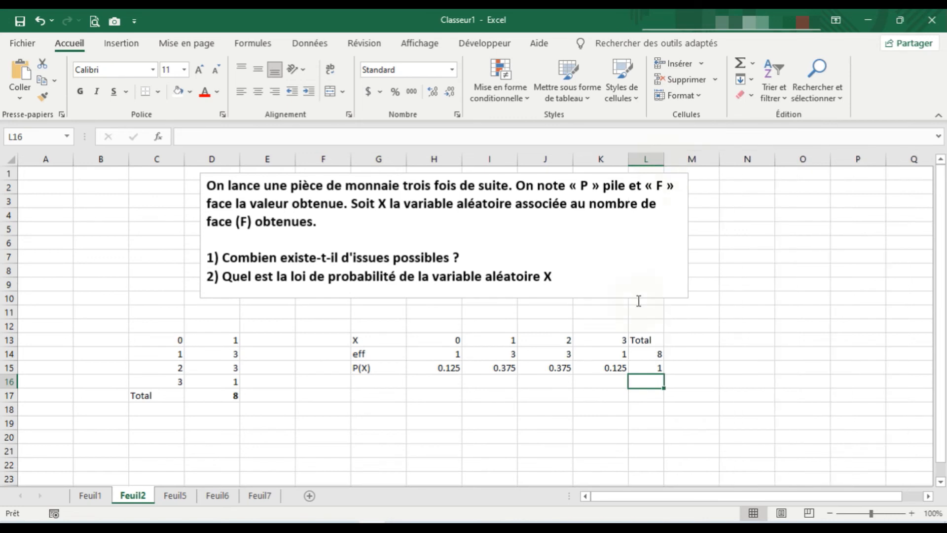
pyautogui.click(467, 405)
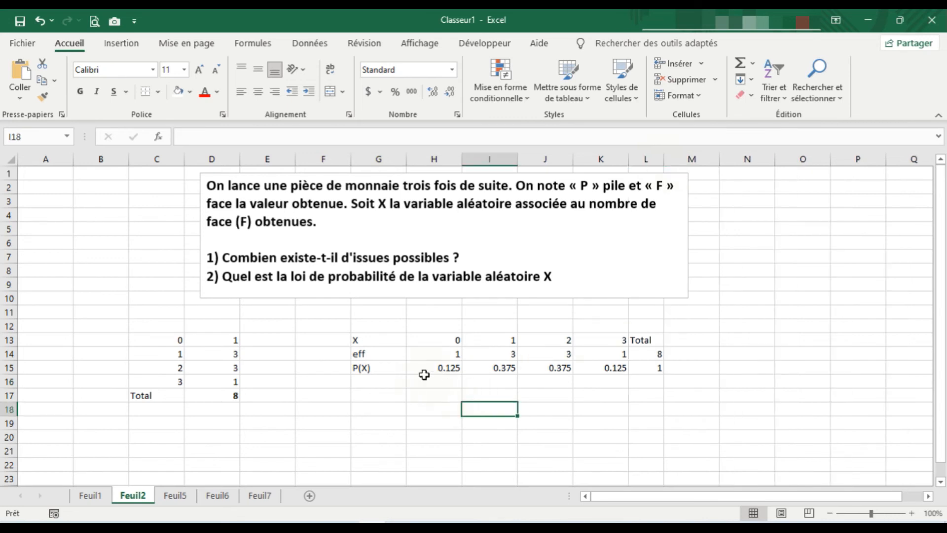
# Format the probabilities in H15:K15 with the Fraction number format
pyautogui.moveTo(432, 369); pyautogui.dragTo(595, 368)
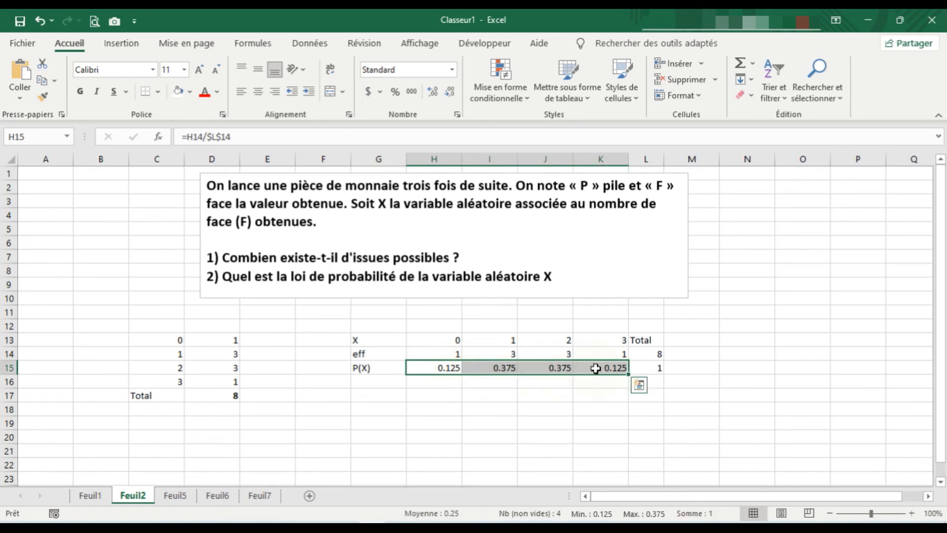
pyautogui.click(451, 73)
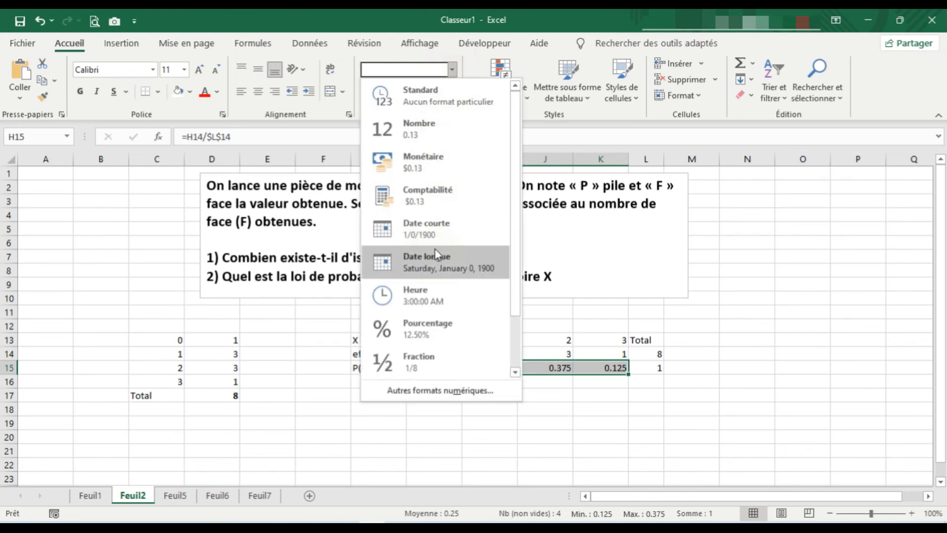
pyautogui.click(426, 360)
pyautogui.click(501, 394)
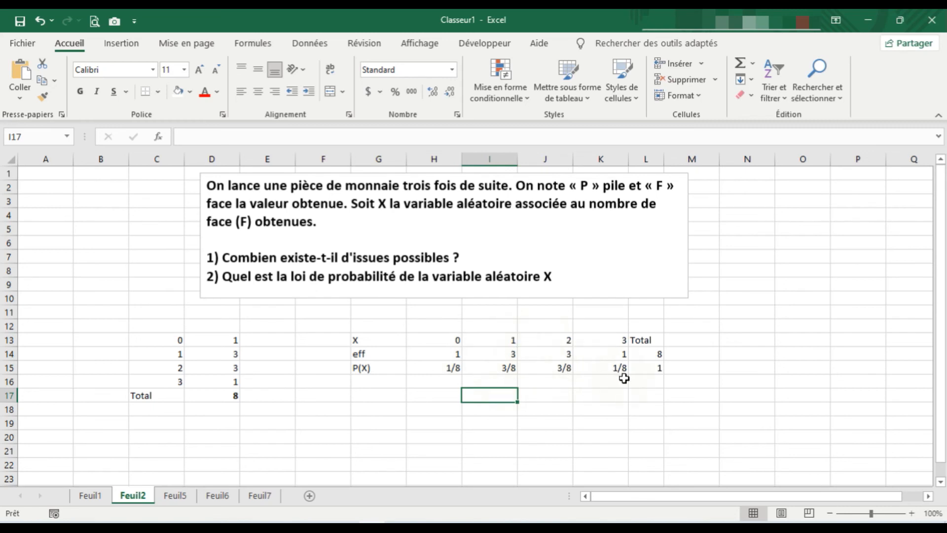
# Apply borders to all cells of the probability distribution table in G13:L15
pyautogui.click(626, 340)
pyautogui.write('3')
pyautogui.click(570, 395)
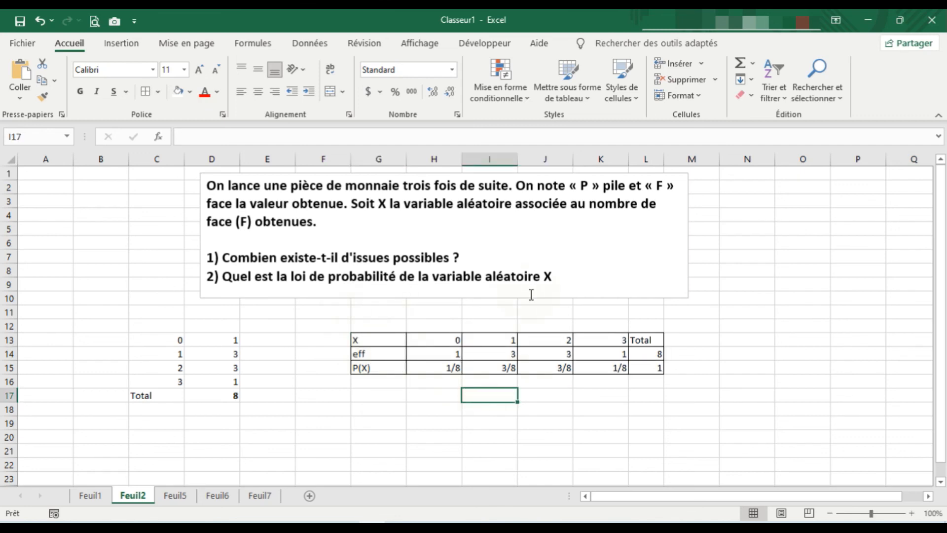
pyautogui.click(402, 382)
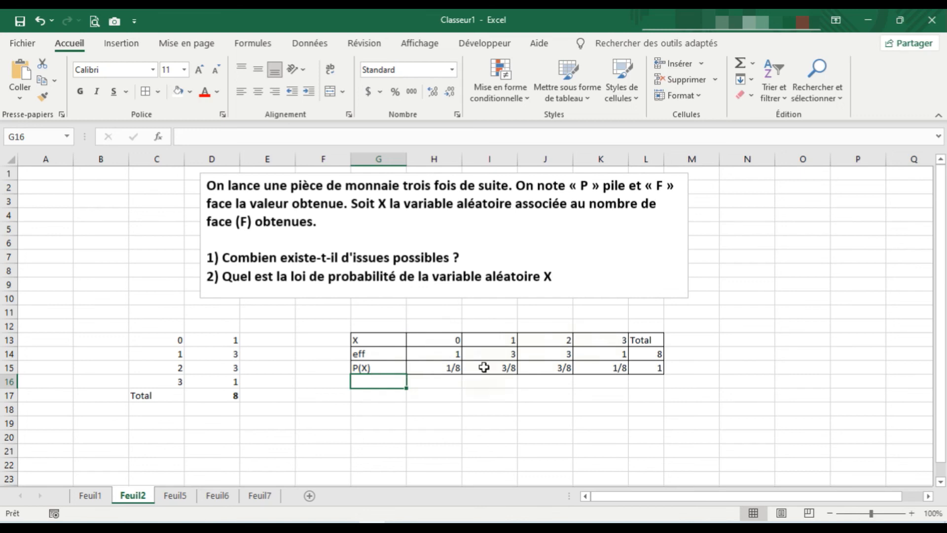
pyautogui.click(562, 365)
pyautogui.click(501, 405)
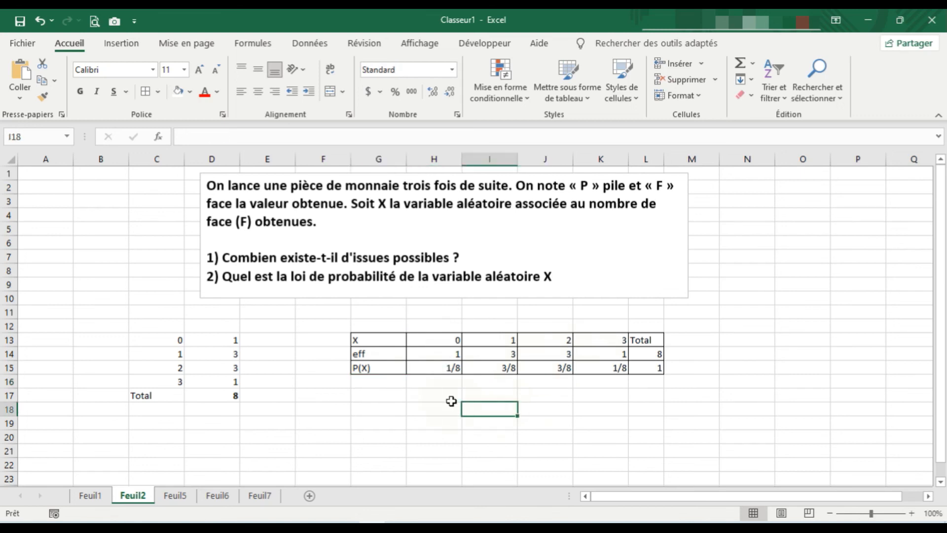